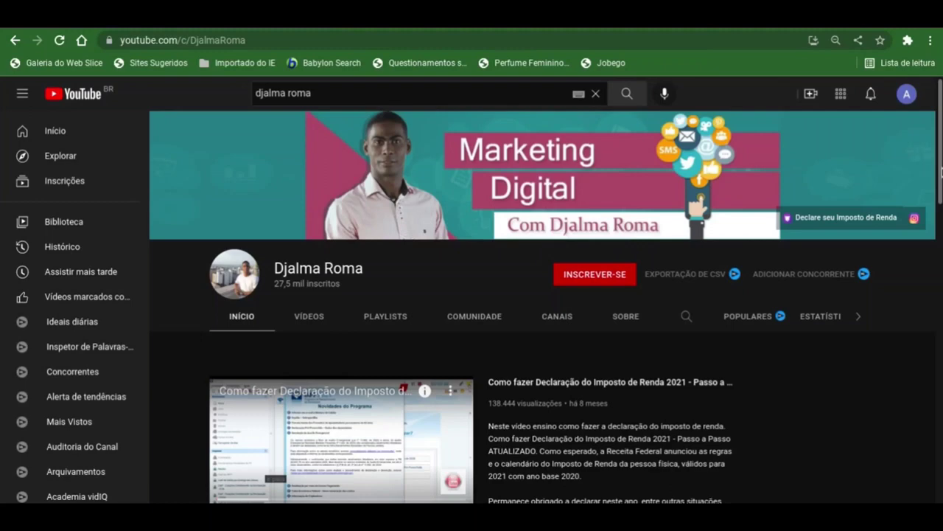
Return to the YouTube home page and open the form for creating a channel on the signed-in account.
{"action": "left_click", "coordinate": [72, 93]}
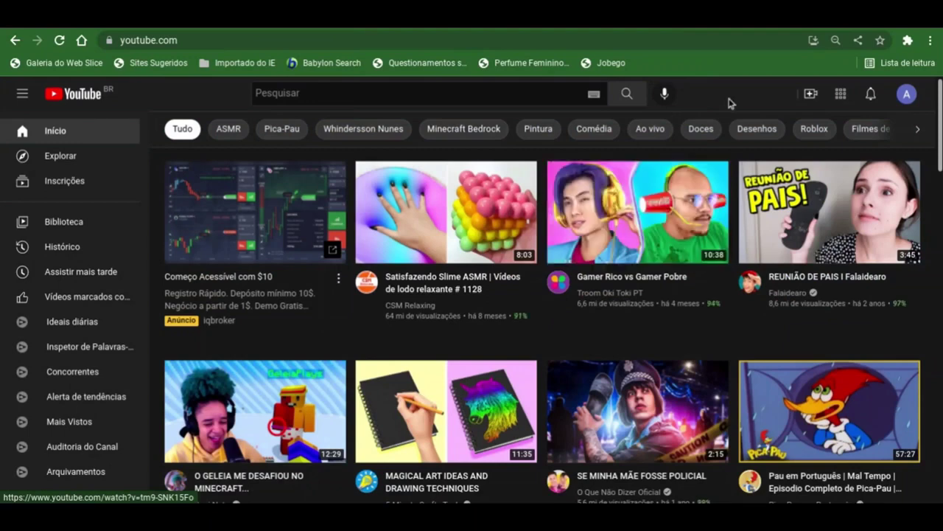
{"action": "left_click", "coordinate": [909, 97]}
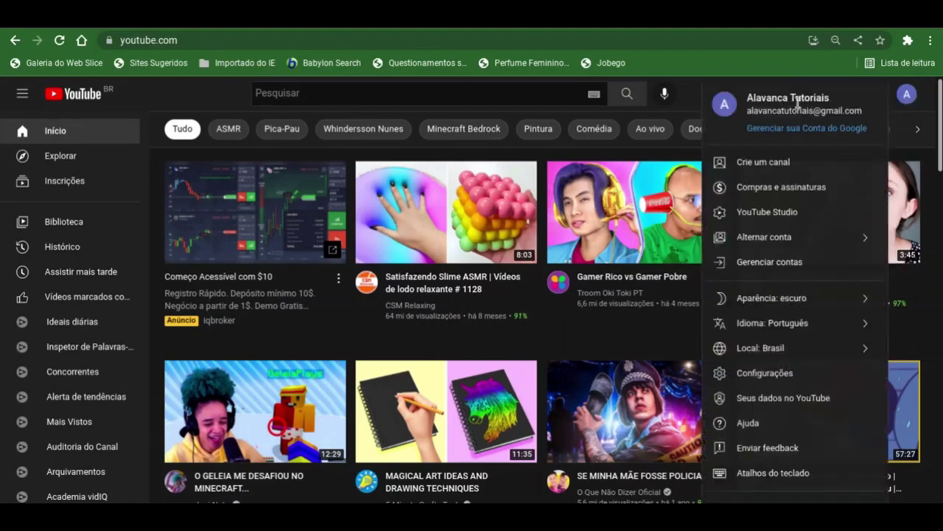
{"action": "left_click", "coordinate": [823, 164]}
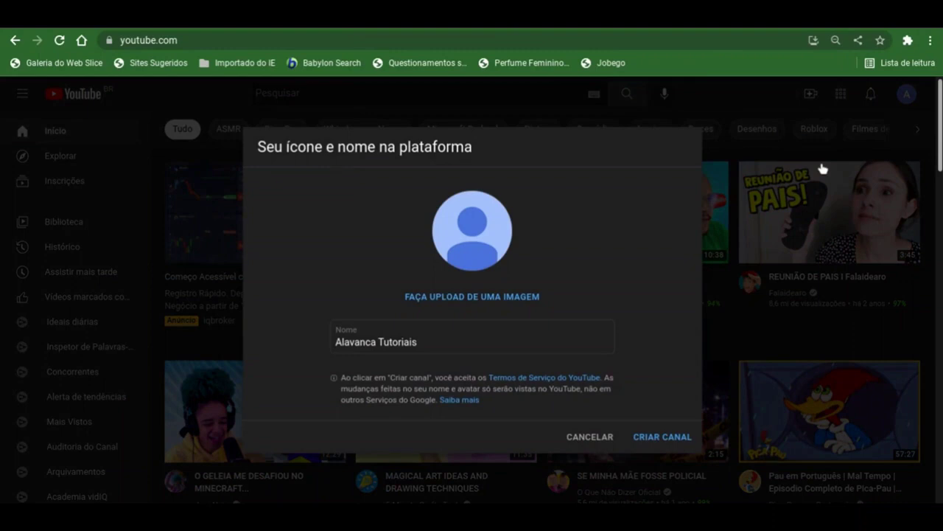
Set the new channel's name to "Alavanca Tutorais" and create the channel.
{"action": "left_click", "coordinate": [469, 340]}
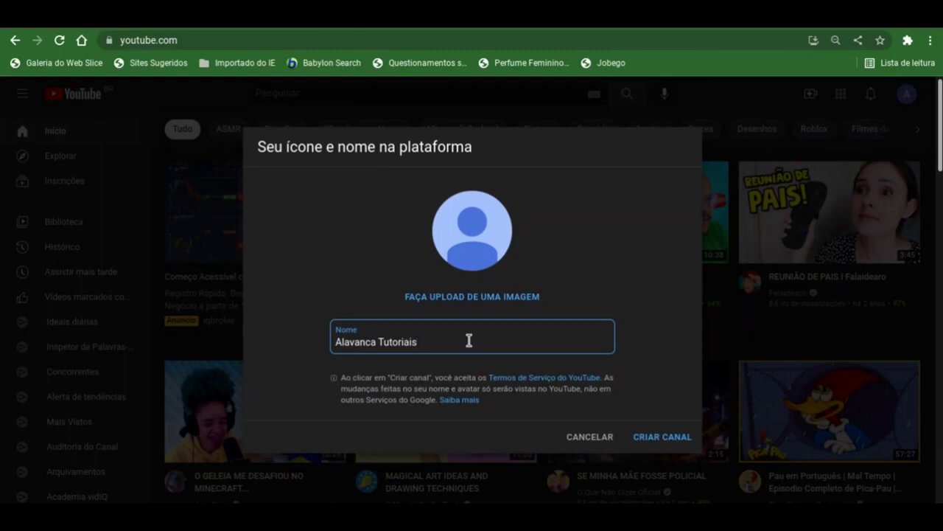
{"action": "key", "text": "BackSpace"}
{"action": "key", "text": "BackSpace"}
{"action": "key", "text": "BackSpace"}
{"action": "key", "text": "BackSpace"}
{"action": "key", "text": "BackSpace"}
{"action": "key", "text": "BackSpace"}
{"action": "key", "text": "BackSpace"}
{"action": "key", "text": "BackSpace"}
{"action": "key", "text": "BackSpace"}
{"action": "key", "text": "BackSpace"}
{"action": "type", "text": "Tutorais"}
{"action": "left_click", "coordinate": [668, 440]}
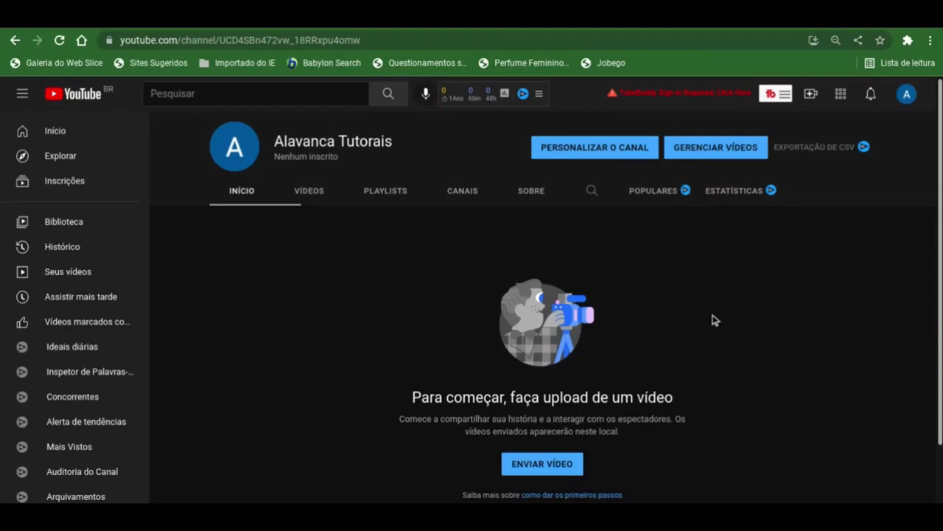
Open the new channel's customization page, review the Layout options and switch to the Branding settings.
{"action": "left_click", "coordinate": [621, 151]}
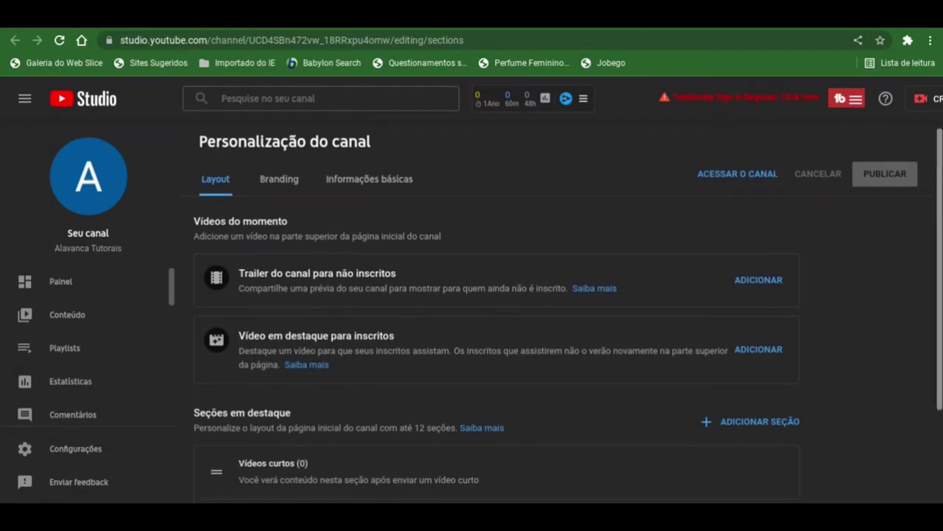
{"action": "scroll", "coordinate": [494, 309], "scroll_direction": "down", "scroll_amount": 1}
{"action": "scroll", "coordinate": [493, 310], "scroll_direction": "down", "scroll_amount": 1}
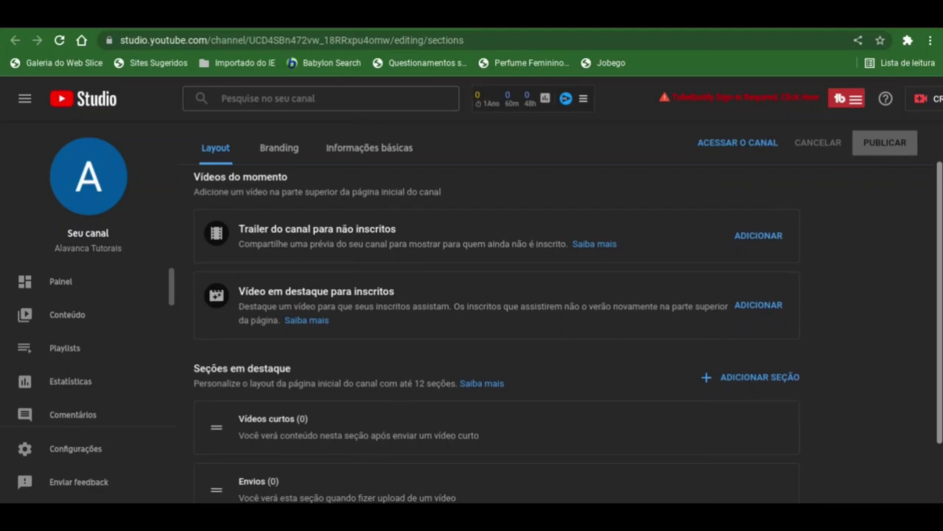
{"action": "scroll", "coordinate": [493, 310], "scroll_direction": "up", "scroll_amount": 1}
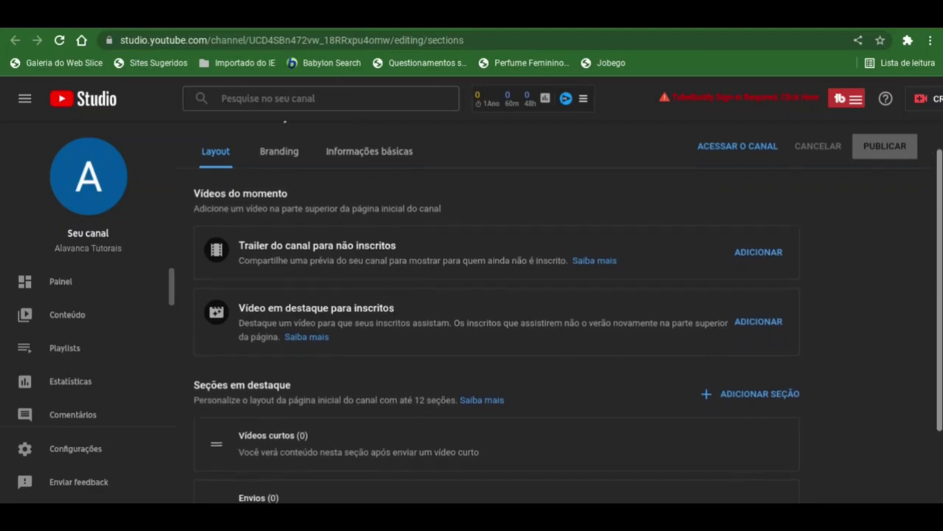
{"action": "scroll", "coordinate": [494, 310], "scroll_direction": "down", "scroll_amount": 2}
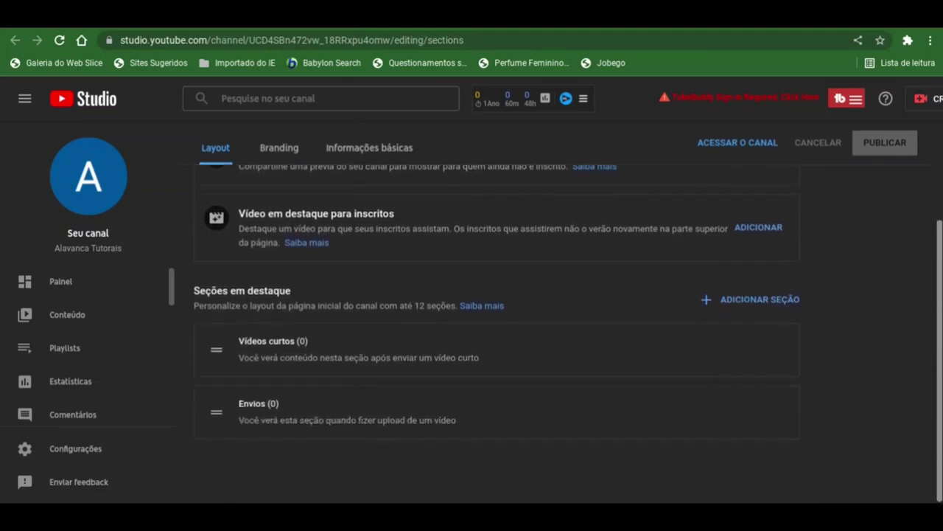
{"action": "scroll", "coordinate": [259, 148], "scroll_direction": "up", "scroll_amount": 3}
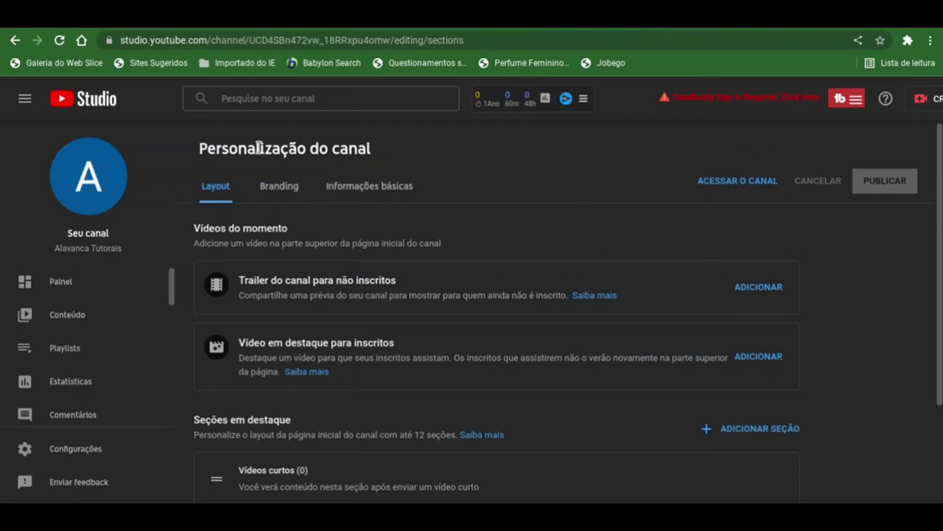
{"action": "left_click", "coordinate": [274, 193]}
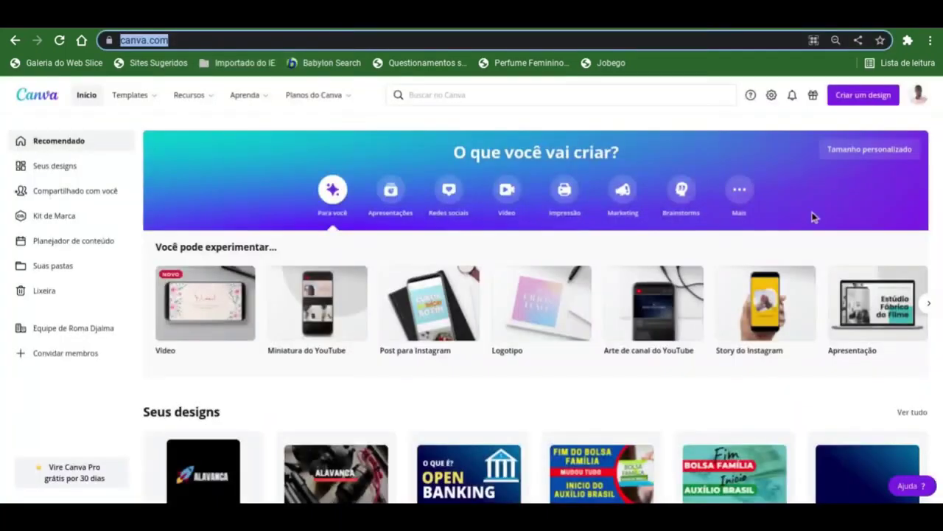
Look over the design types and existing designs on Canva's home page, and return to the YouTube Studio customization page.
{"action": "scroll", "coordinate": [543, 291], "scroll_direction": "down", "scroll_amount": 2}
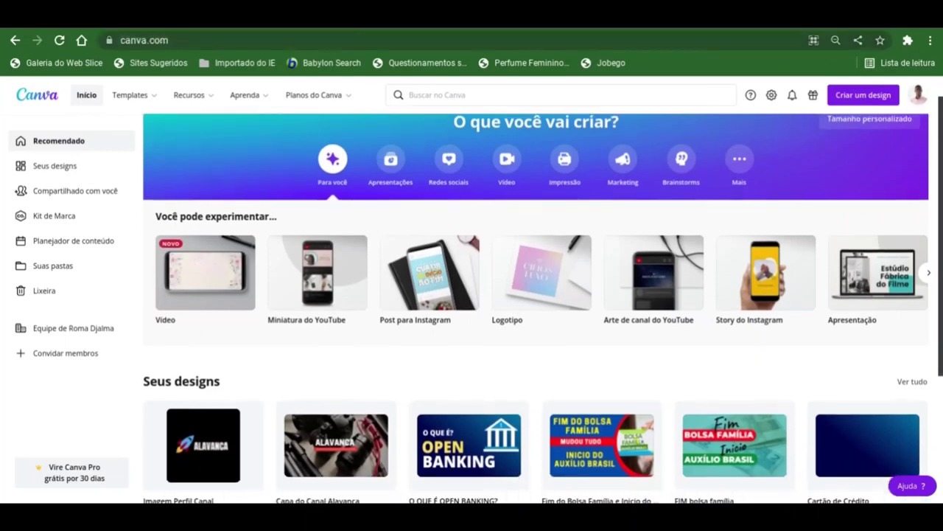
{"action": "scroll", "coordinate": [411, 311], "scroll_direction": "down", "scroll_amount": 1}
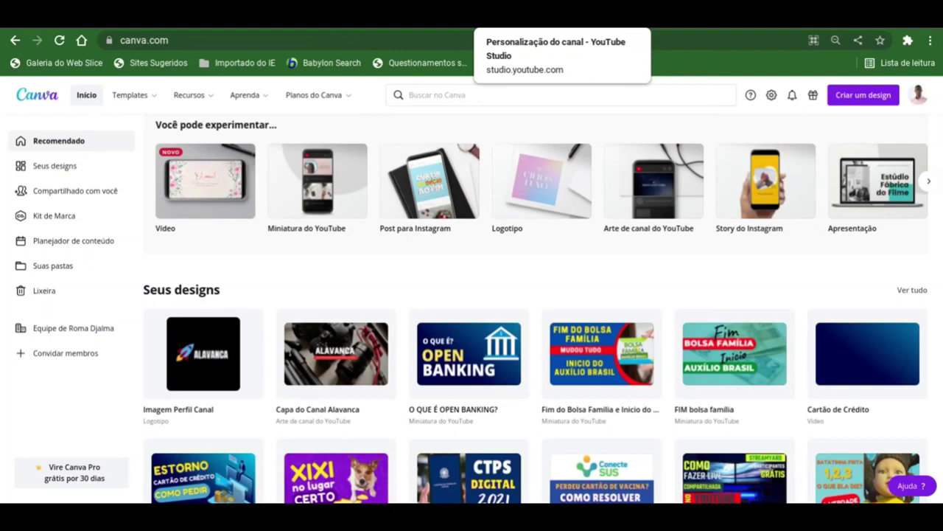
{"action": "left_click", "coordinate": [546, 14]}
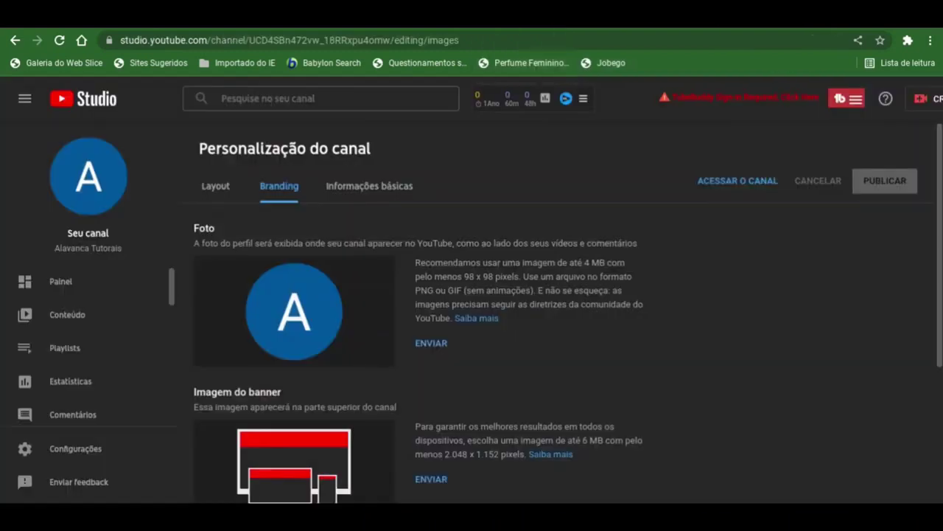
Upload "Imagem Perfil Canal.png" from Downloads as the channel's profile photo and accept its default crop.
{"action": "left_click", "coordinate": [433, 345]}
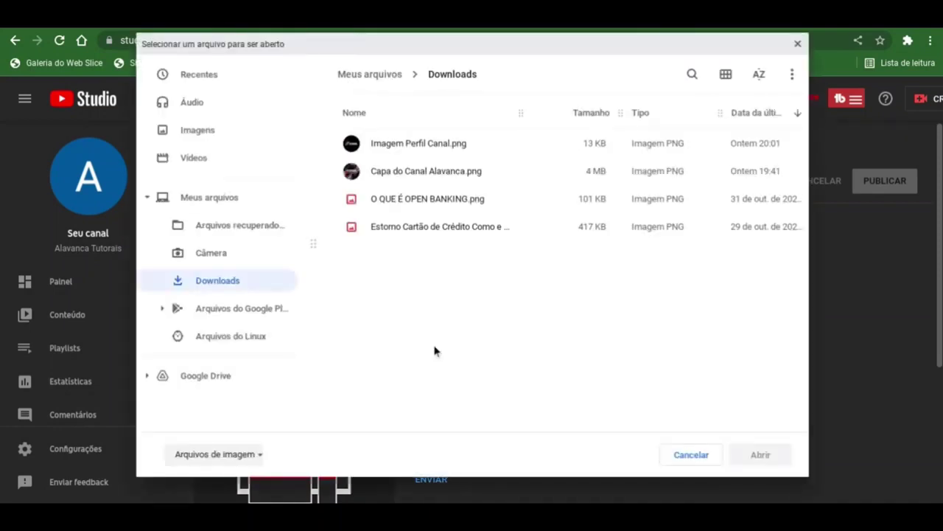
{"action": "left_click", "coordinate": [425, 147]}
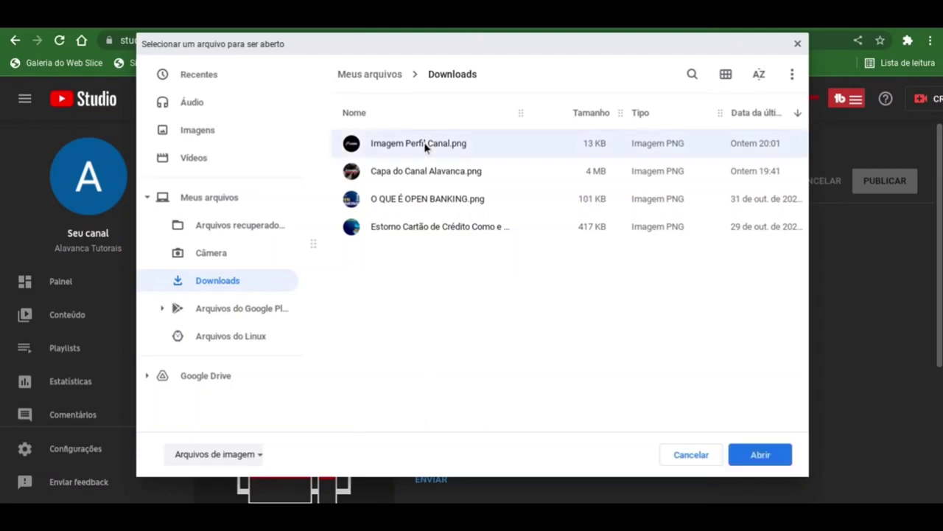
{"action": "left_click", "coordinate": [759, 455]}
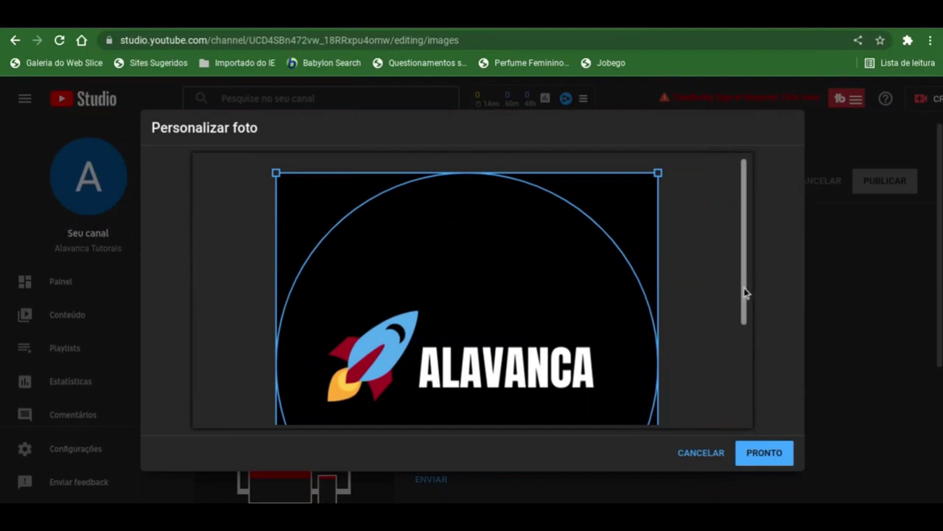
{"action": "left_click_drag", "start_coordinate": [743, 295], "coordinate": [769, 352]}
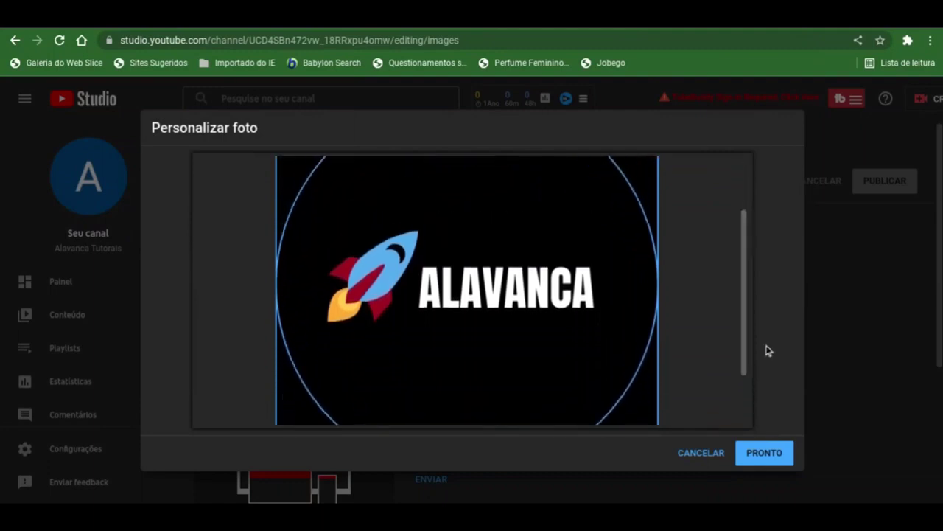
{"action": "left_click", "coordinate": [767, 454]}
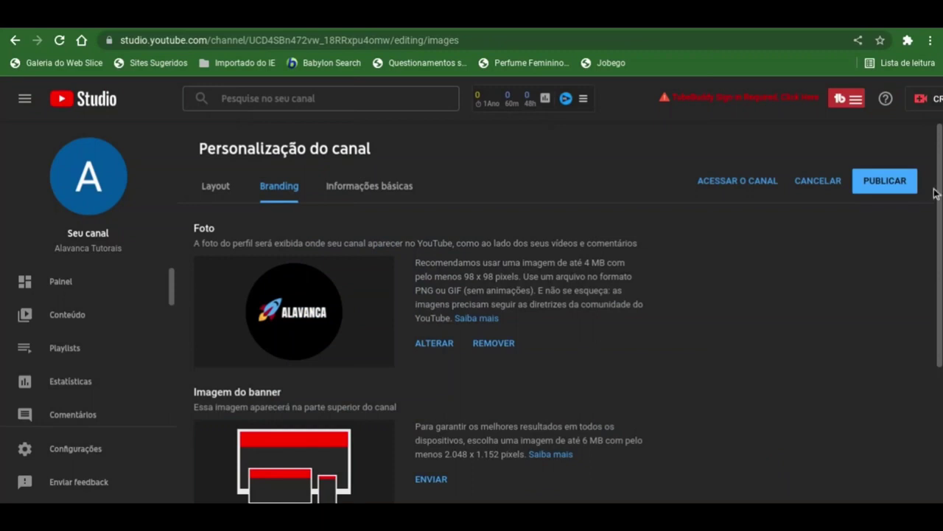
Search YouTube for the example creator's channel and open its page to view its banner.
{"action": "scroll", "coordinate": [940, 205], "scroll_direction": "down", "scroll_amount": 1}
{"action": "left_click_drag", "start_coordinate": [940, 205], "coordinate": [940, 261]}
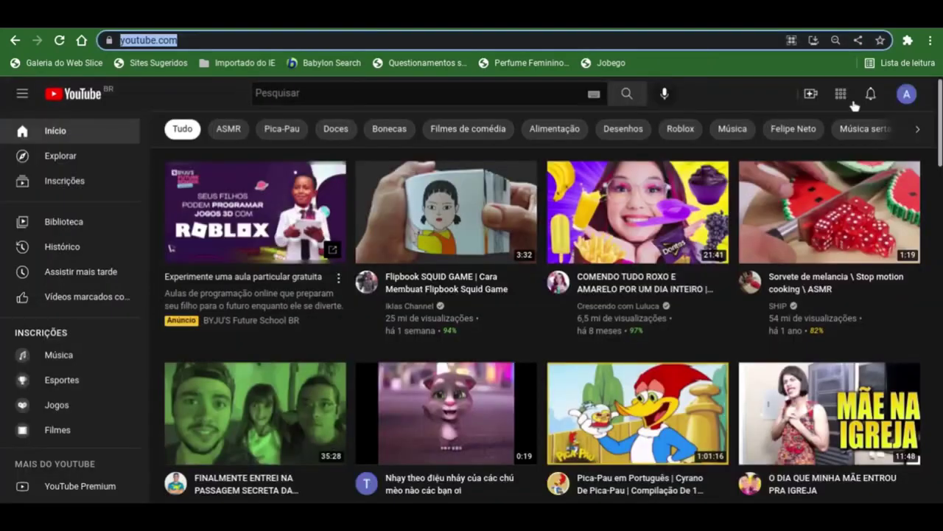
{"action": "left_click", "coordinate": [546, 92]}
{"action": "type", "text": "d"}
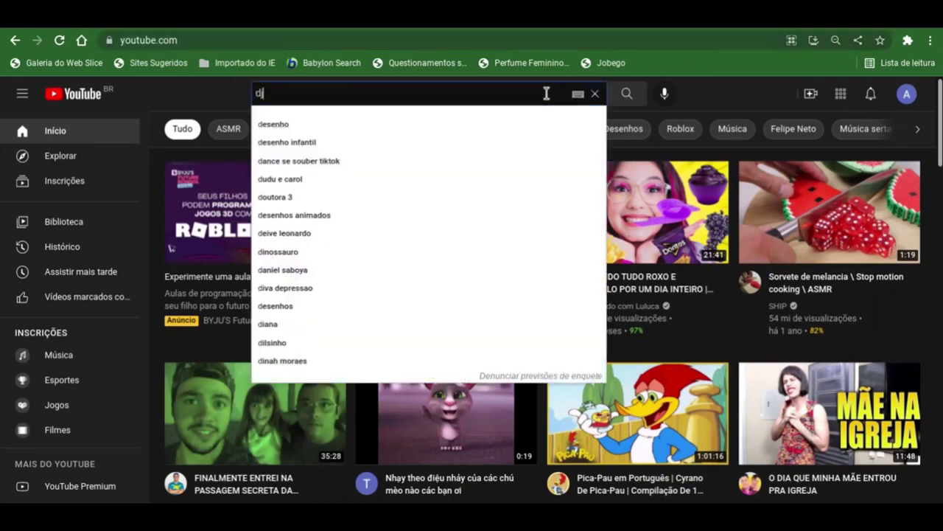
{"action": "type", "text": "jalma roma"}
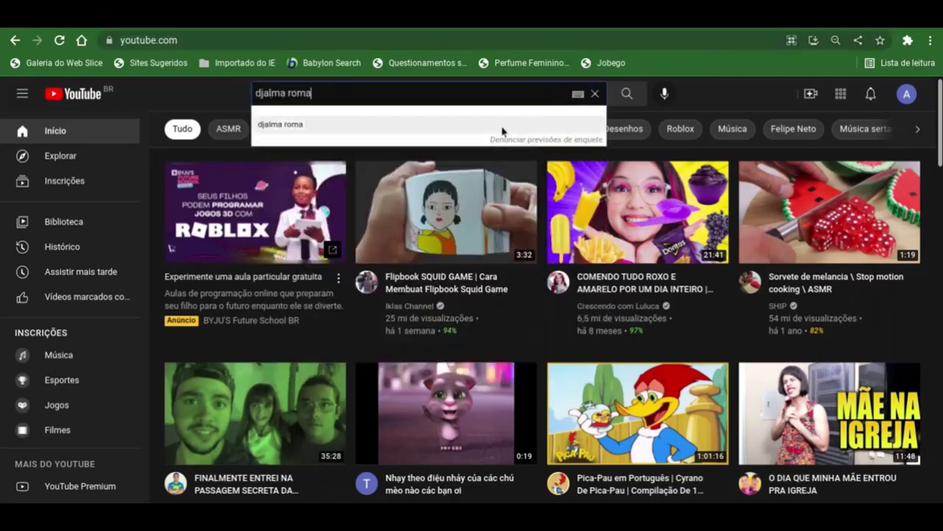
{"action": "left_click", "coordinate": [502, 131]}
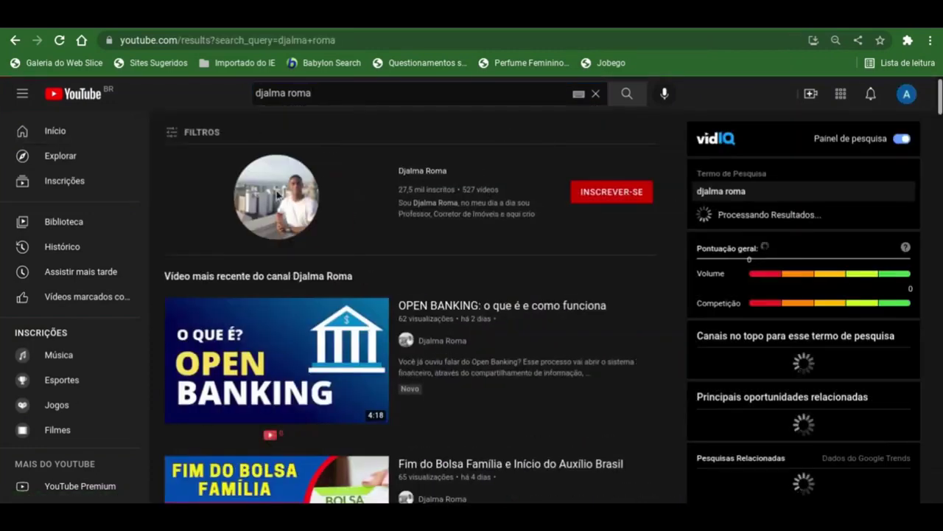
{"action": "left_click", "coordinate": [277, 194]}
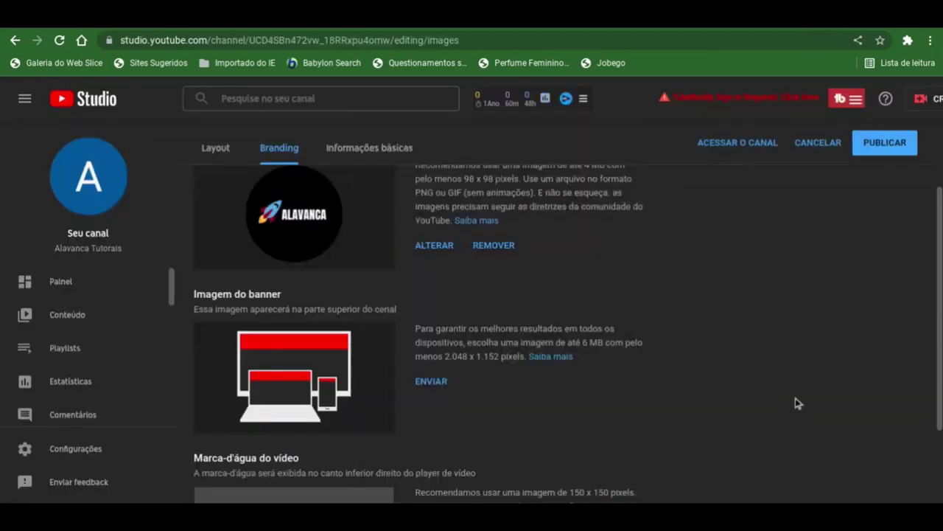
Upload "Capa do Canal Alavanca.png" from Downloads as the channel's banner image and accept its default crop.
{"action": "left_click", "coordinate": [436, 382]}
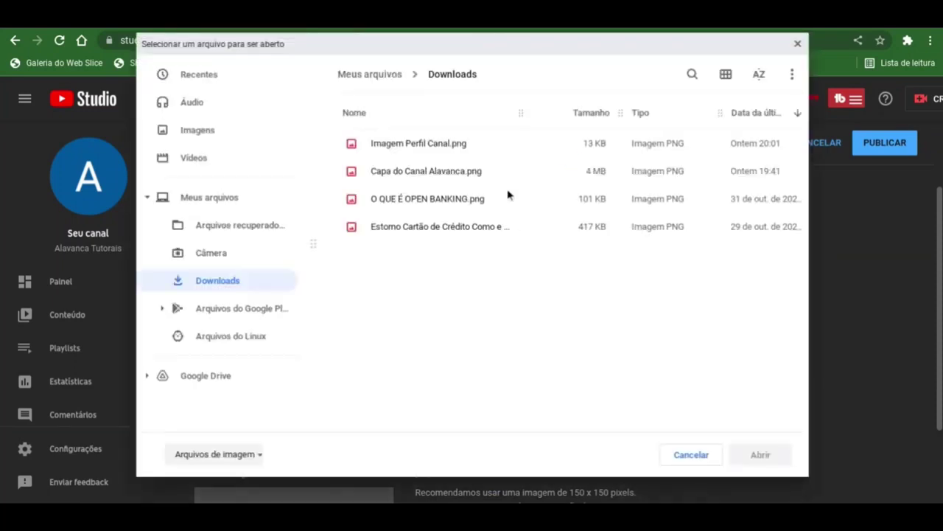
{"action": "left_click", "coordinate": [422, 178]}
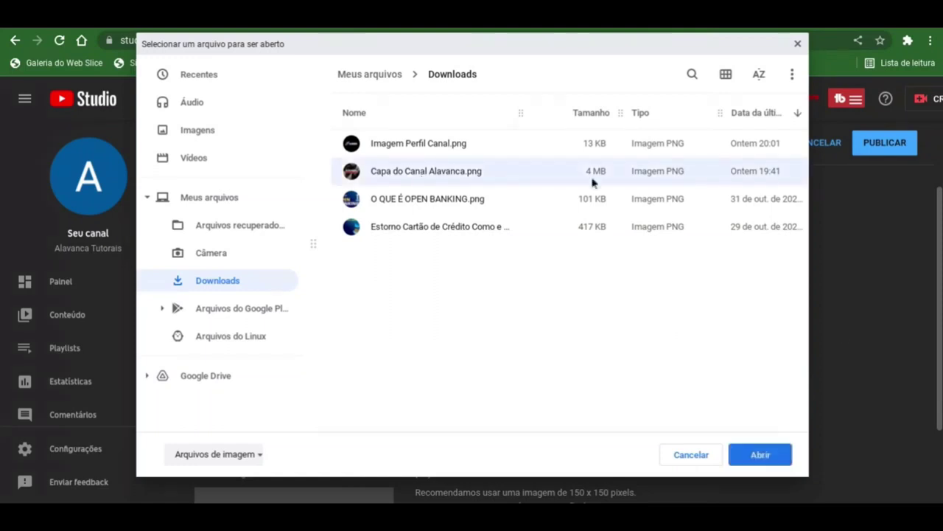
{"action": "left_click", "coordinate": [761, 454]}
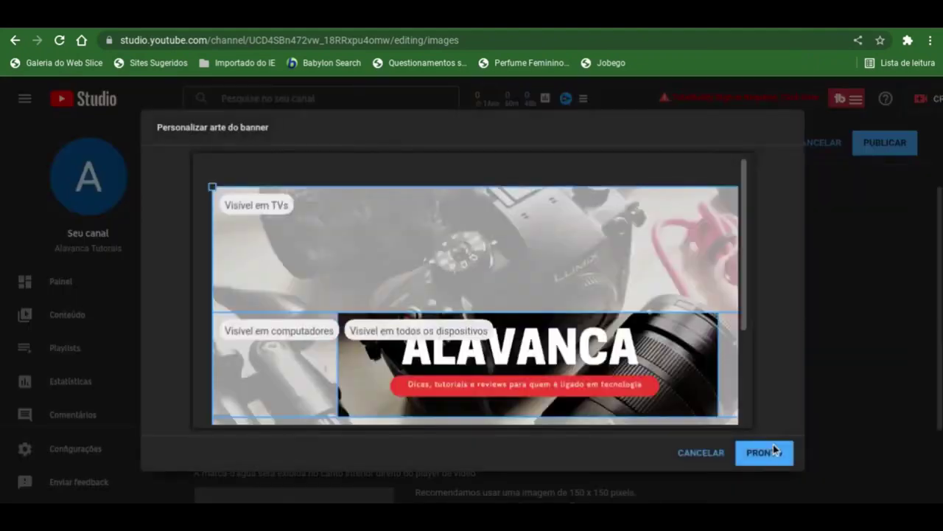
{"action": "left_click_drag", "start_coordinate": [744, 299], "coordinate": [747, 379]}
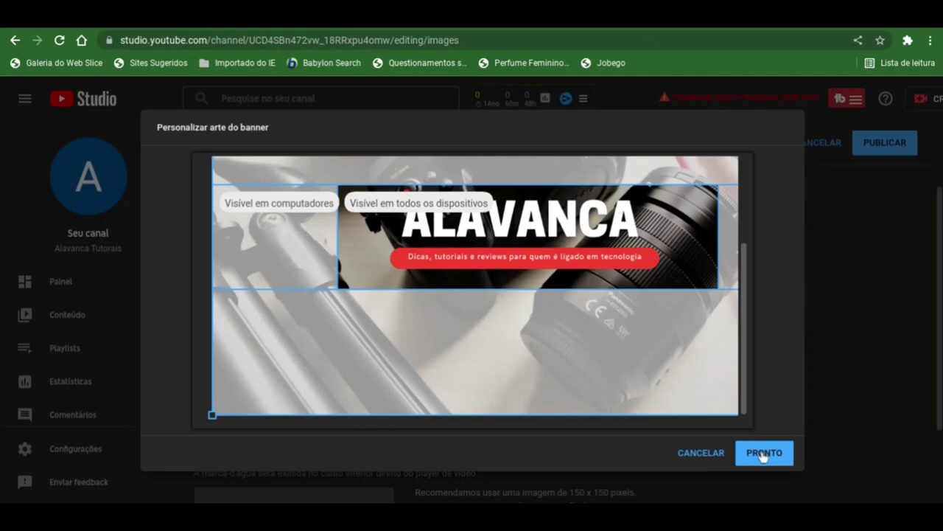
{"action": "left_click", "coordinate": [764, 454]}
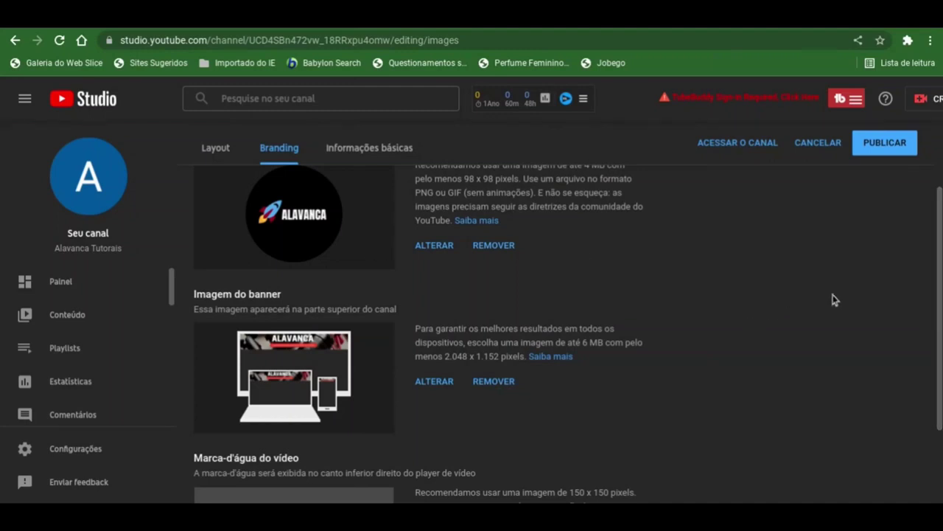
Check the video watermark setting, then open "OPEN BANKING: o que é e como funciona" from the example channel and pause its playback.
{"action": "left_click_drag", "start_coordinate": [939, 291], "coordinate": [935, 382]}
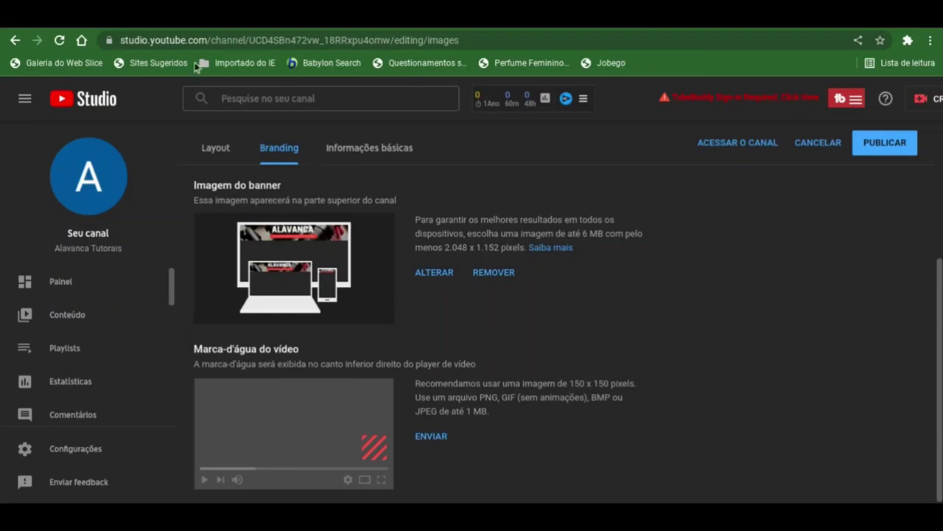
{"action": "left_click", "coordinate": [81, 19]}
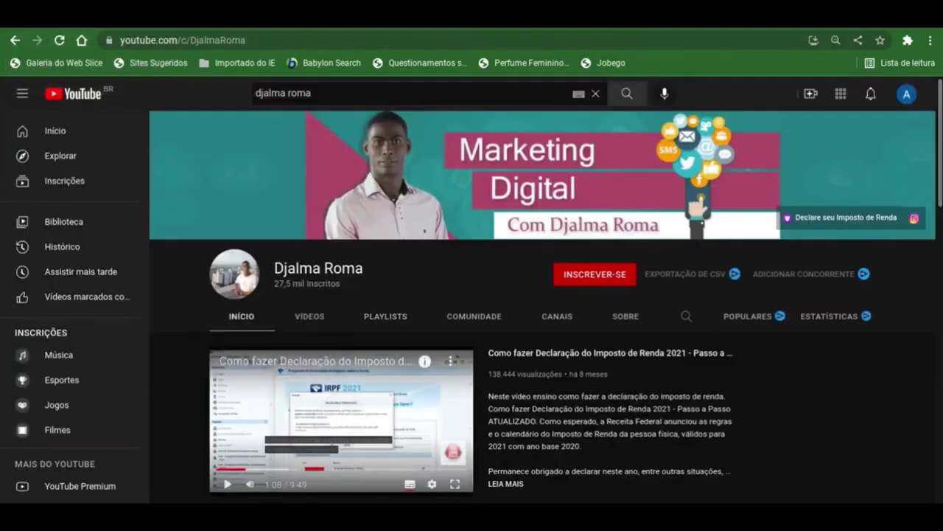
{"action": "scroll", "coordinate": [345, 479], "scroll_direction": "down", "scroll_amount": 3}
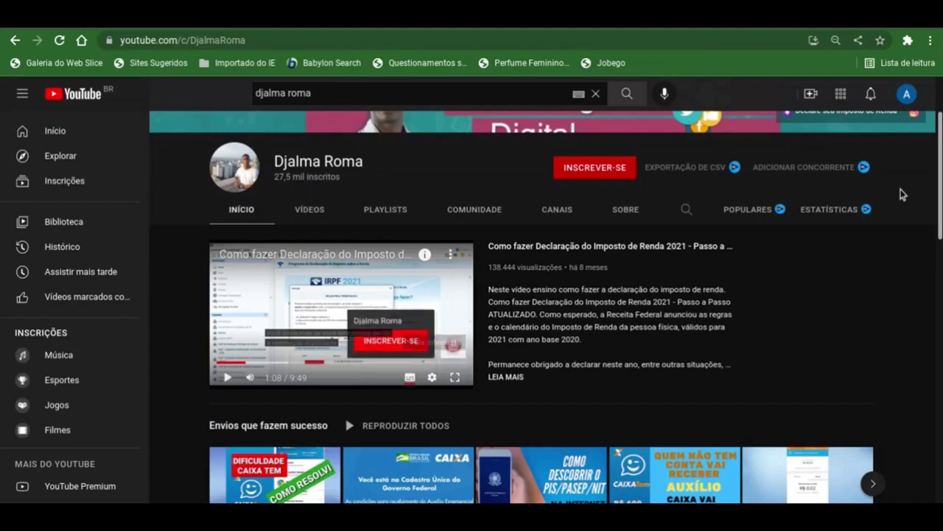
{"action": "scroll", "coordinate": [904, 195], "scroll_direction": "down", "scroll_amount": 3}
{"action": "scroll", "coordinate": [546, 317], "scroll_direction": "down", "scroll_amount": 1}
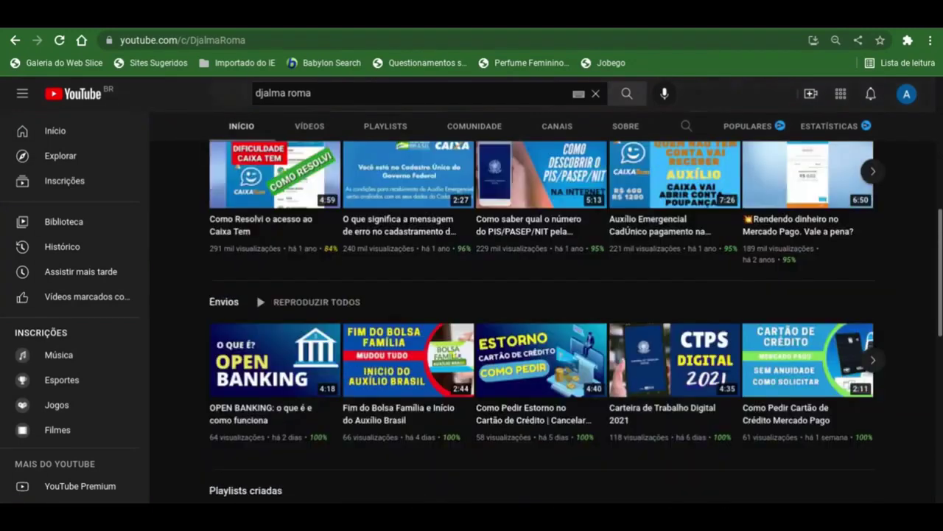
{"action": "left_click", "coordinate": [237, 359]}
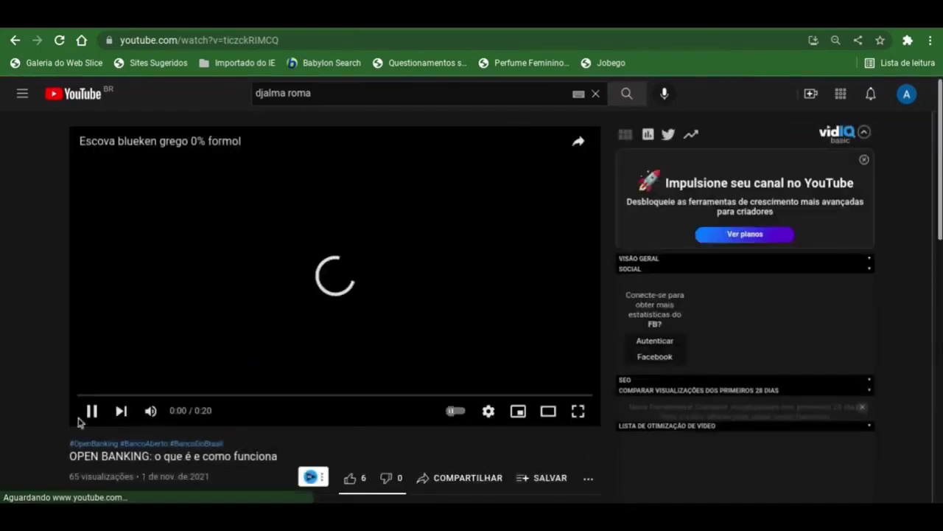
{"action": "left_click", "coordinate": [91, 413]}
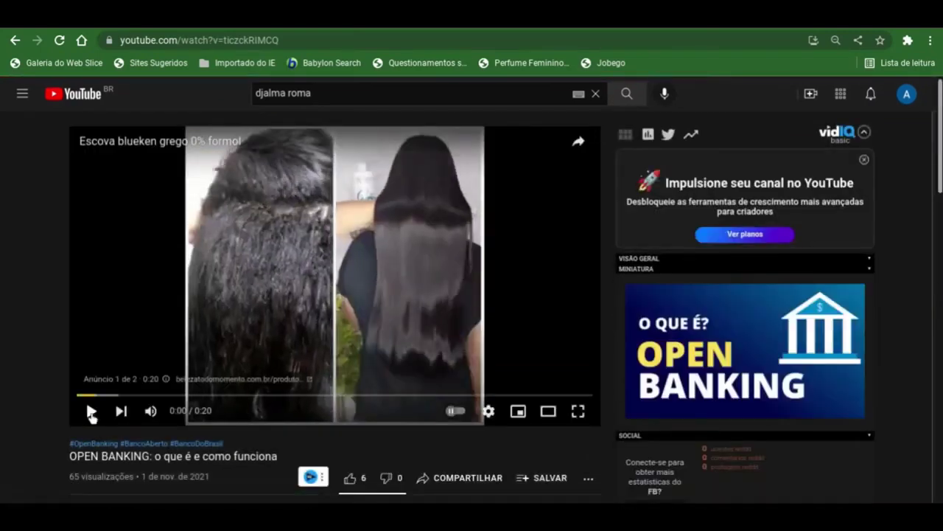
Mute and skip the ad on the example video, dismiss the YouTube Premium offer and inspect the video's watermark with its subscribe prompt.
{"action": "left_click", "coordinate": [149, 410]}
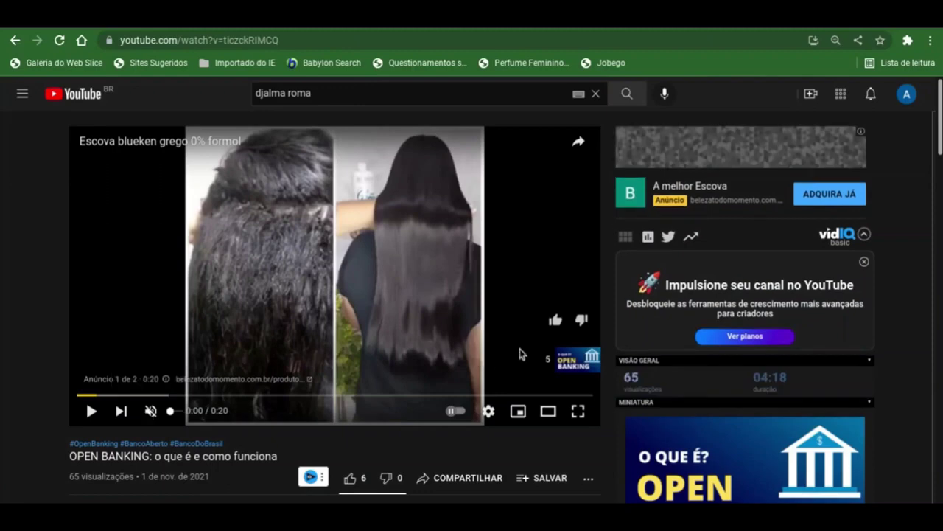
{"action": "left_click", "coordinate": [91, 413]}
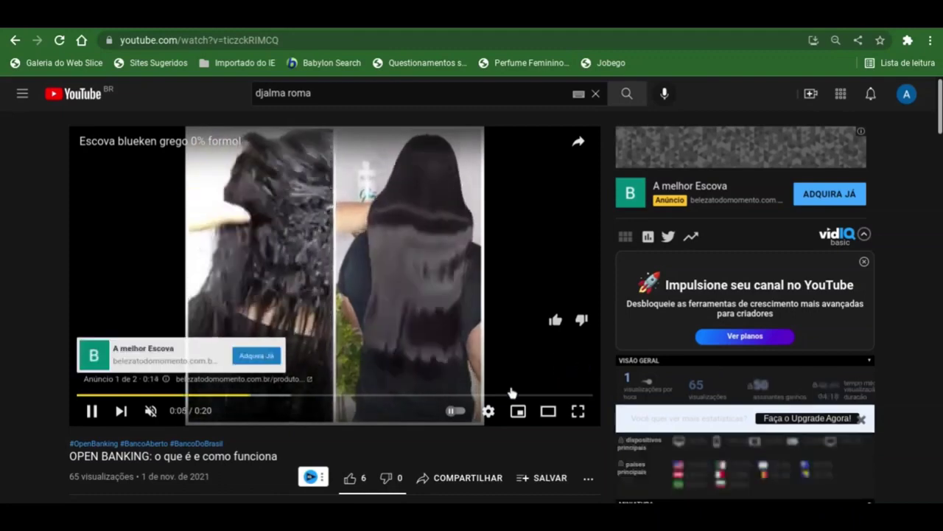
{"action": "left_click", "coordinate": [573, 361]}
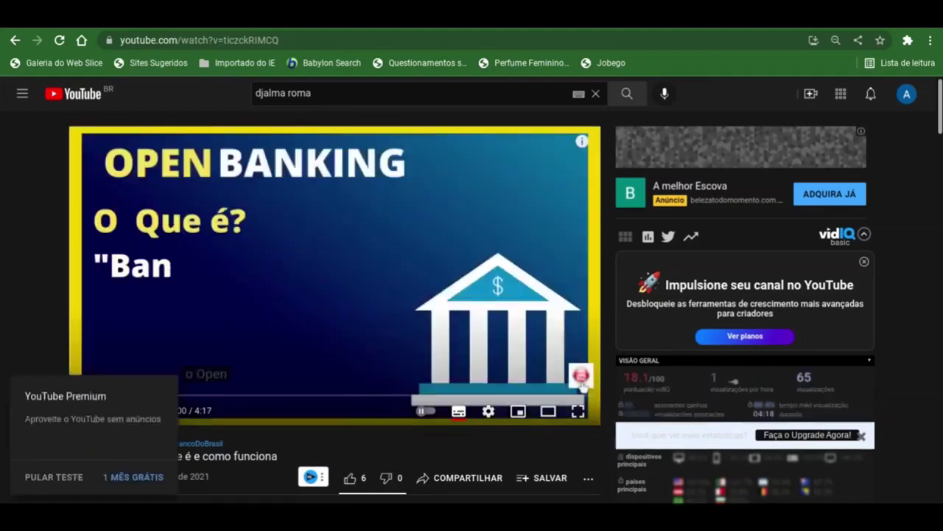
{"action": "mouse_move", "coordinate": [583, 375]}
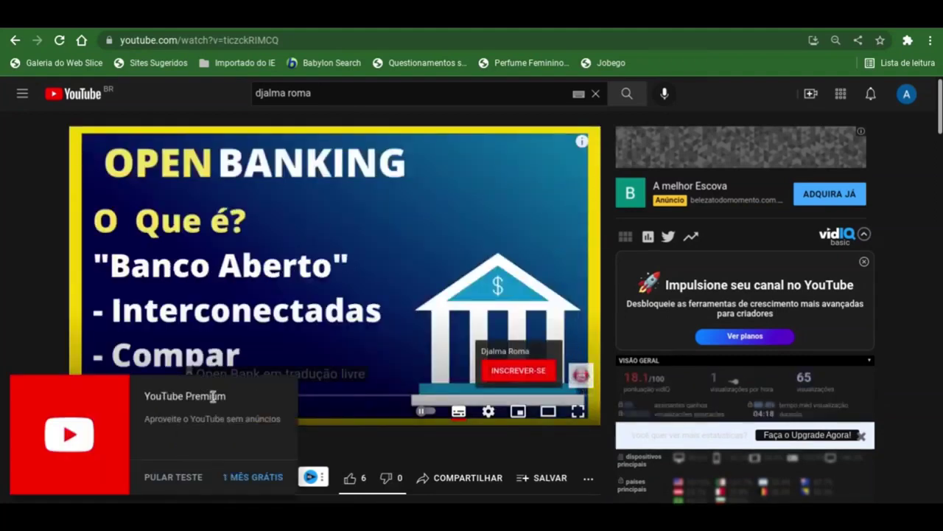
{"action": "left_click", "coordinate": [177, 479]}
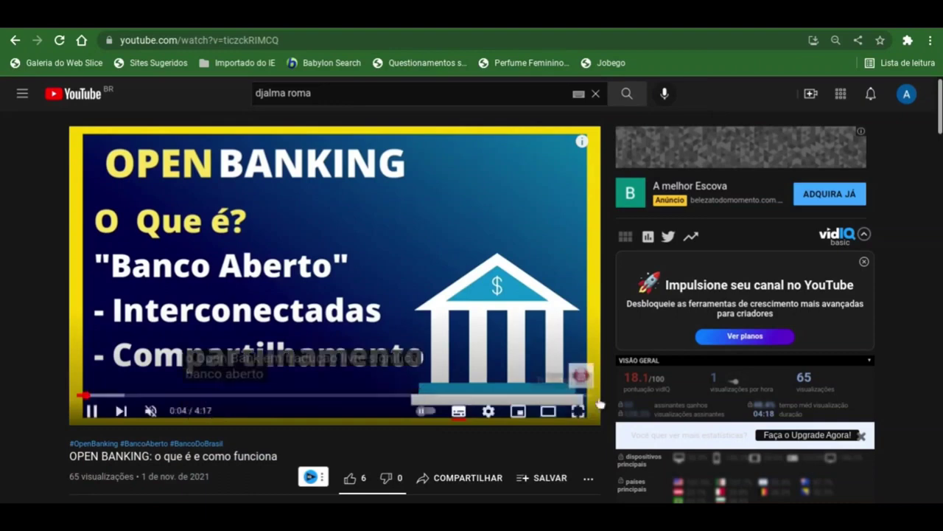
{"action": "mouse_move", "coordinate": [582, 377]}
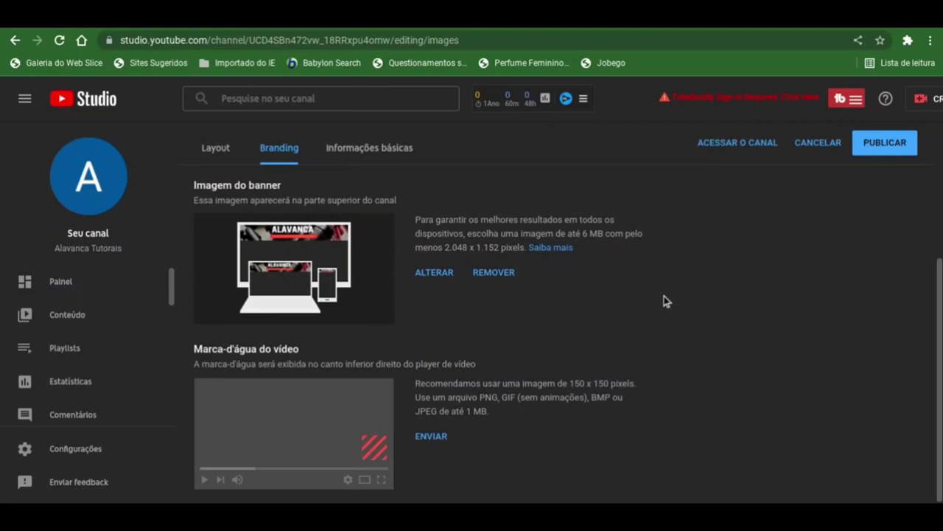
Return to the channel's branding settings, publish the new profile photo and banner, and open the channel page.
{"action": "left_click", "coordinate": [545, 98]}
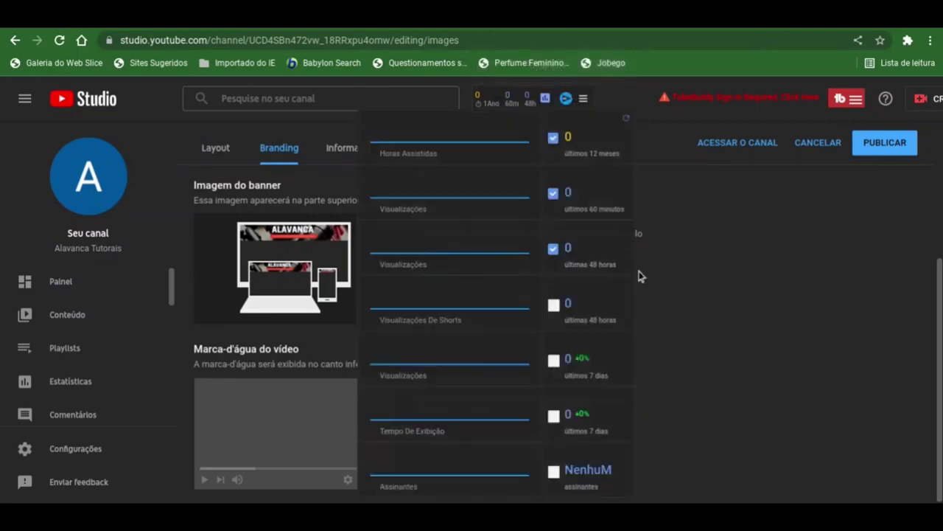
{"action": "left_click", "coordinate": [640, 276]}
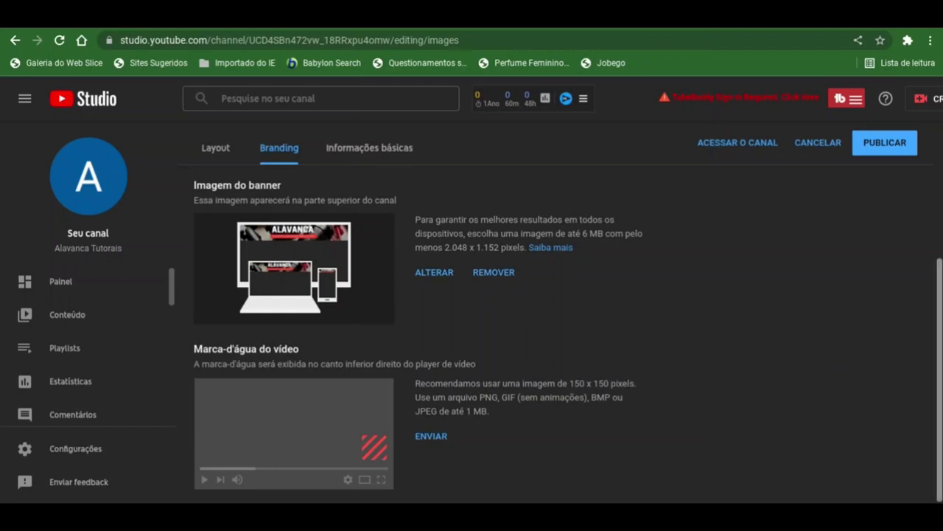
{"action": "left_click_drag", "start_coordinate": [942, 279], "coordinate": [940, 179]}
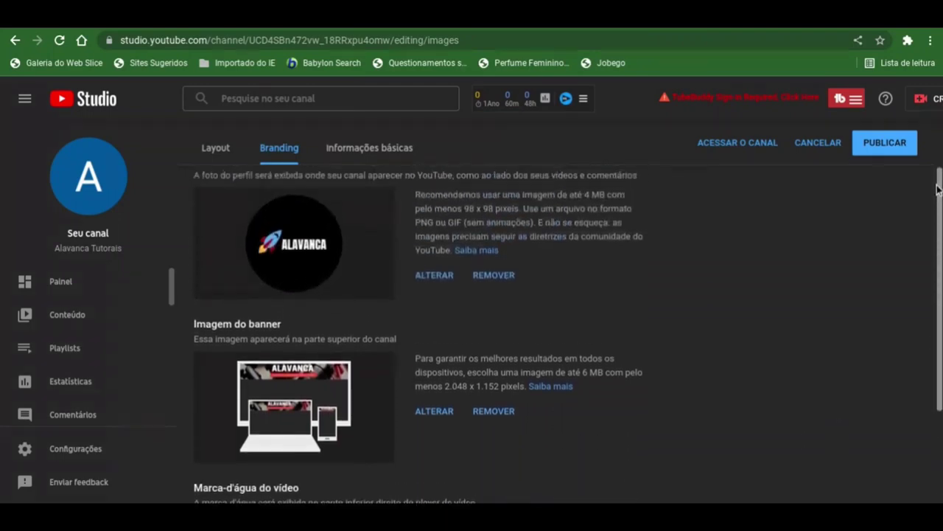
{"action": "left_click", "coordinate": [892, 147]}
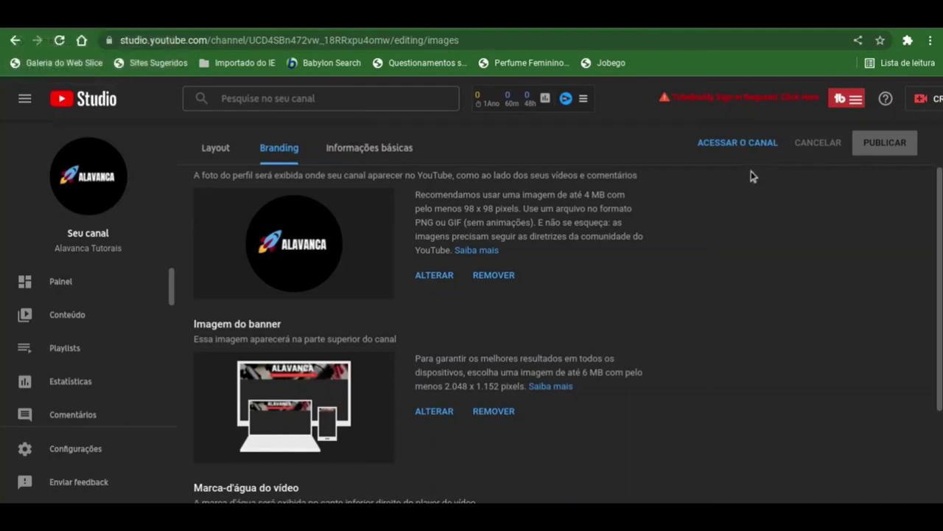
{"action": "left_click", "coordinate": [752, 147]}
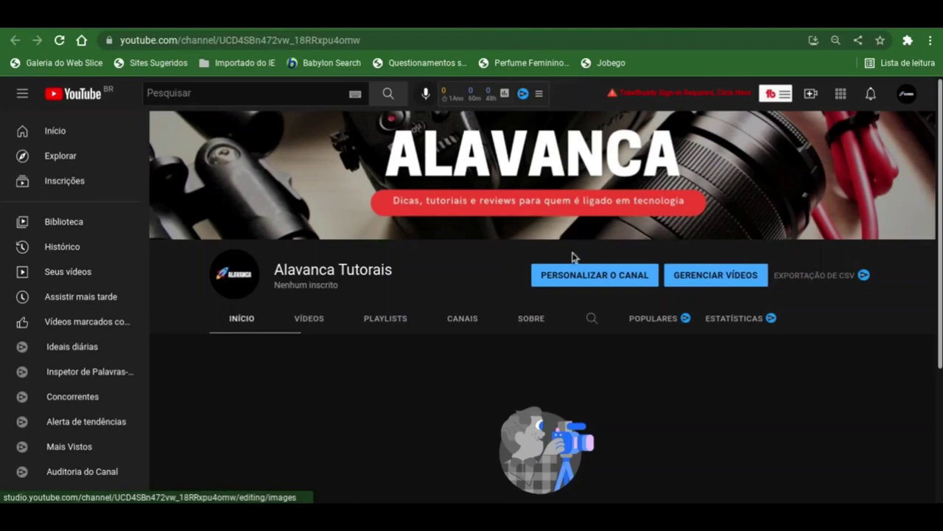
Open the channel customization's basic information and enter a description introducing the creator, the tutorials, tips and news offered, and a closing "Abraço!!".
{"action": "left_click", "coordinate": [557, 276]}
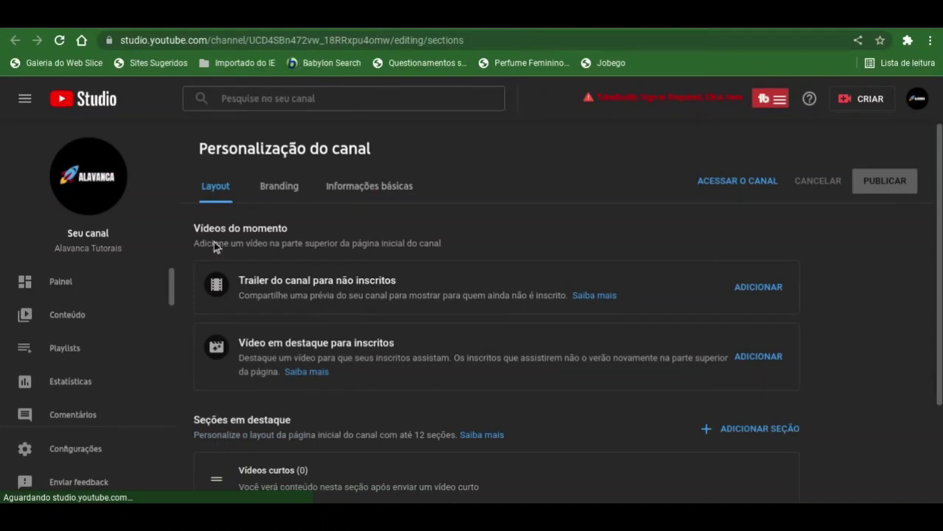
{"action": "scroll", "coordinate": [175, 286], "scroll_direction": "down", "scroll_amount": 1}
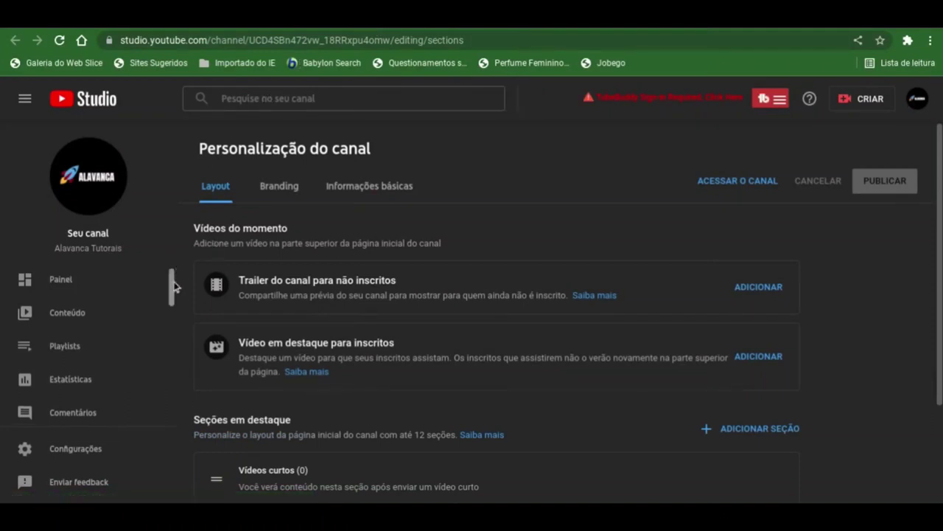
{"action": "left_click", "coordinate": [374, 188]}
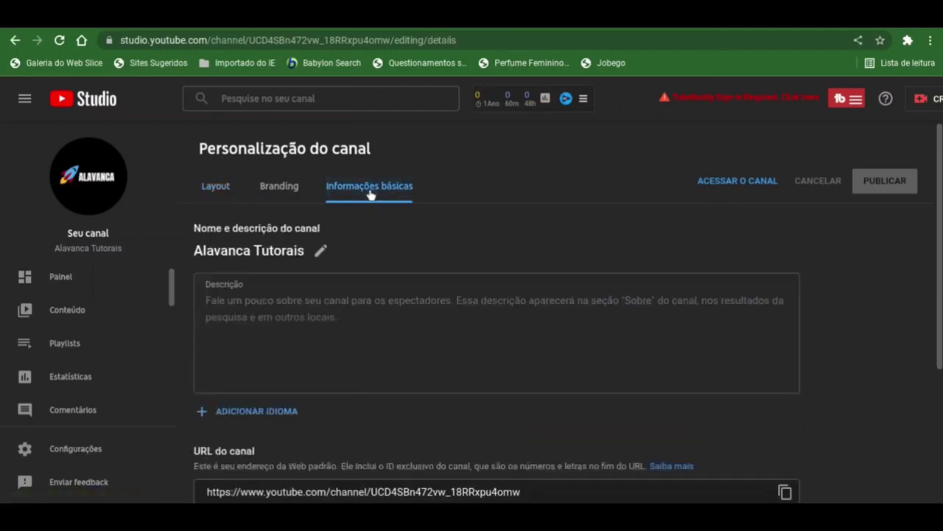
{"action": "left_click", "coordinate": [361, 307]}
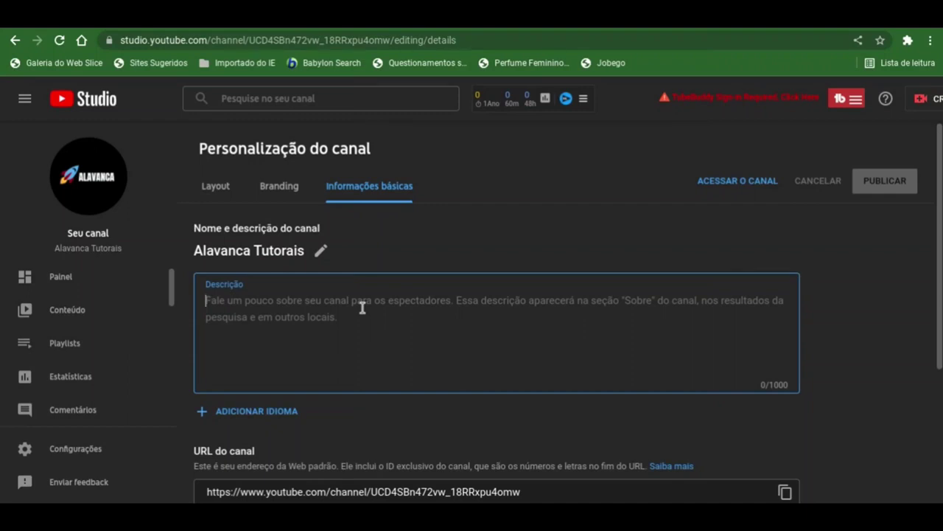
{"action": "type", "text": "Olá! Sou Djalma Roma, criei esse canal no Youtube para continuar ajudando pessoas na realização dos seus objetivos. Aqui você poderá contar com tutoriais, dicas, notícias e tudo que possa contribuir com a melhora do seu dia a dia. Esse é o meu segundo canal aqui no YouTube. Nos últimos anos com o canal principal Djalma Roma já alcançamos mais de 4 milhões de visualizações e quase 30 mil assinantes.   Espero nessa jornada trazer muitos conteúdos e contar com sua participação.   Abraço!!"}
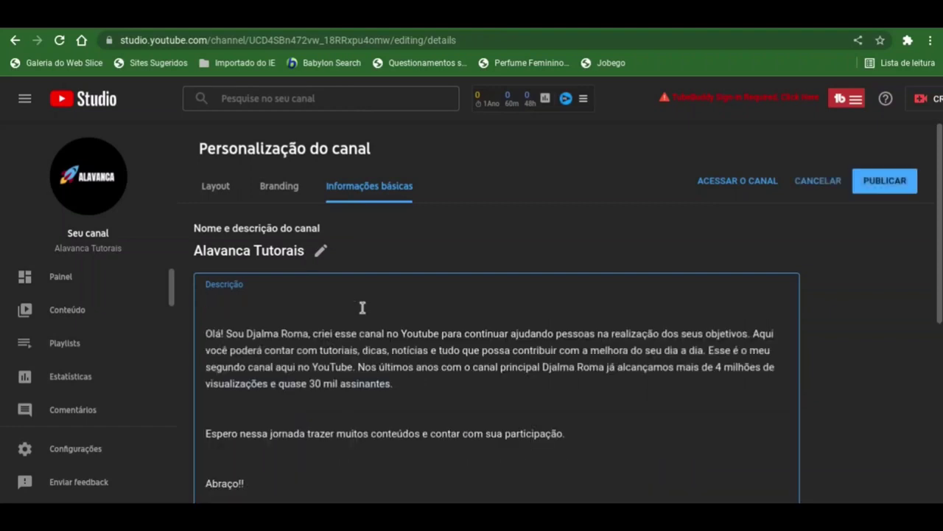
Remove the two blank lines at the beginning of the channel description.
{"action": "key", "text": "Down"}
{"action": "key", "text": "Down"}
{"action": "key", "text": "BackSpace"}
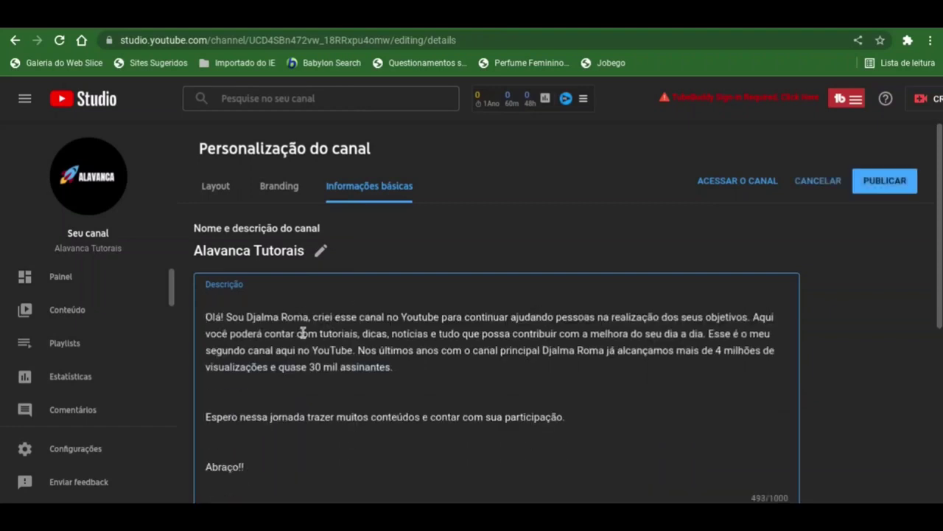
{"action": "key", "text": "Down"}
{"action": "key", "text": "Down"}
{"action": "key", "text": "Up"}
{"action": "key", "text": "BackSpace"}
Reduce the gaps between the description's paragraphs to a single blank line each.
{"action": "key", "text": "Down"}
{"action": "key", "text": "Down"}
{"action": "key", "text": "Down"}
{"action": "key", "text": "Down"}
{"action": "key", "text": "Down"}
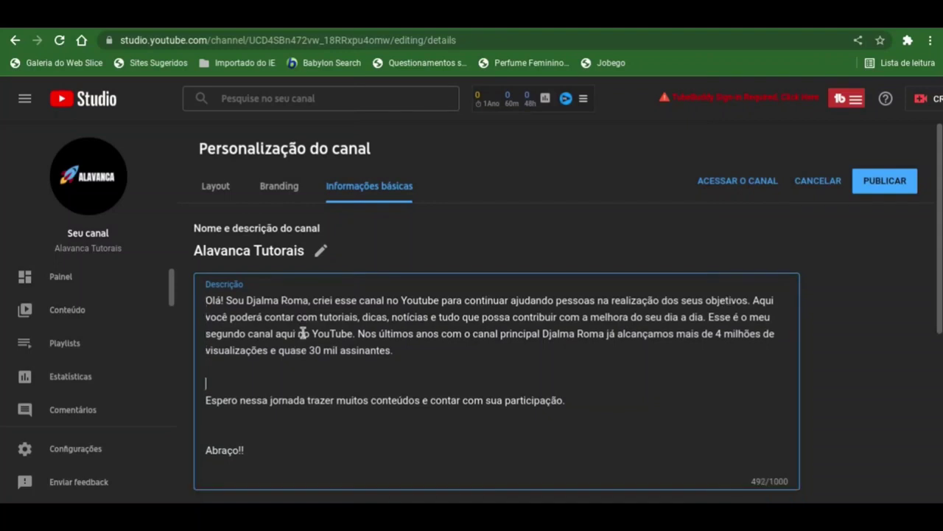
{"action": "key", "text": "BackSpace"}
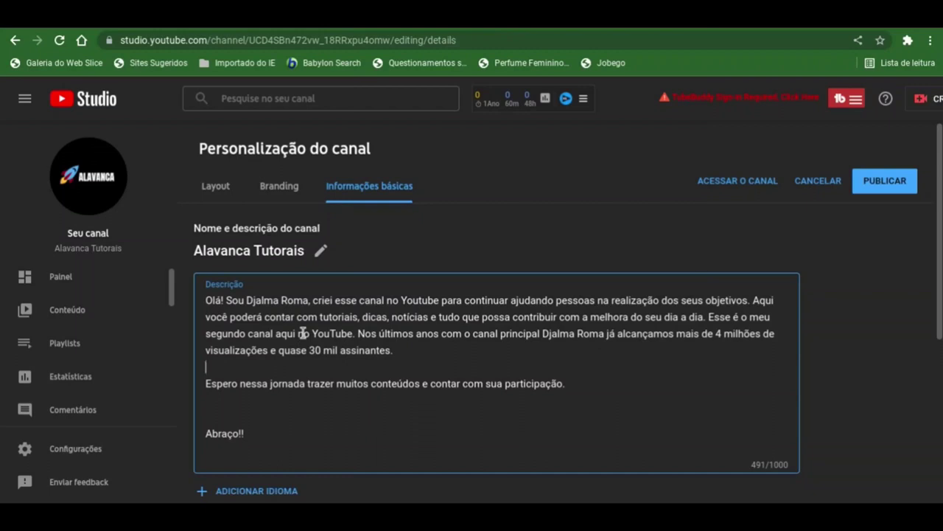
{"action": "key", "text": "Up"}
{"action": "key", "text": "Down"}
{"action": "key", "text": "Down"}
{"action": "key", "text": "Down"}
{"action": "key", "text": "Down"}
{"action": "key", "text": "Down"}
{"action": "key", "text": "BackSpace"}
{"action": "key", "text": "Return"}
{"action": "key", "text": "Down"}
{"action": "key", "text": "Down"}
{"action": "key", "text": "BackSpace"}
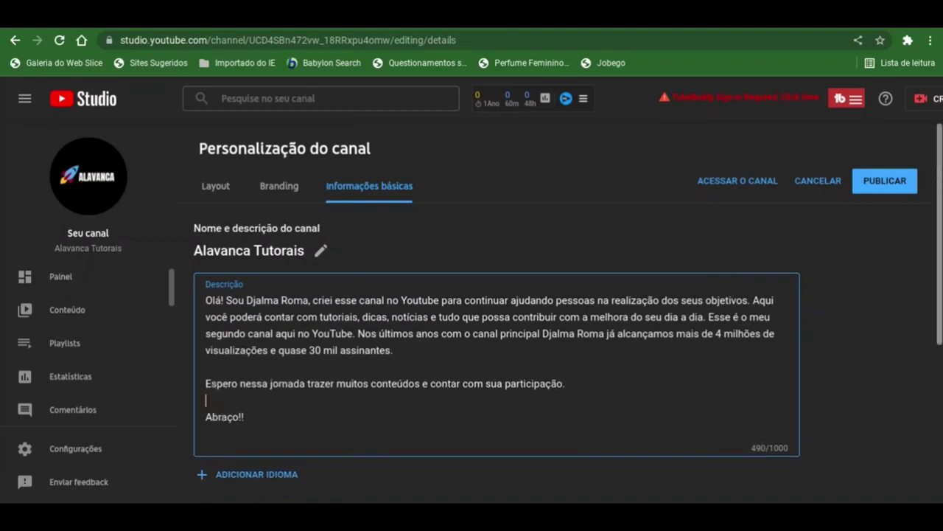
Examine the channel URL, links and contact details sections below the description.
{"action": "scroll", "coordinate": [472, 294], "scroll_direction": "down", "scroll_amount": 1}
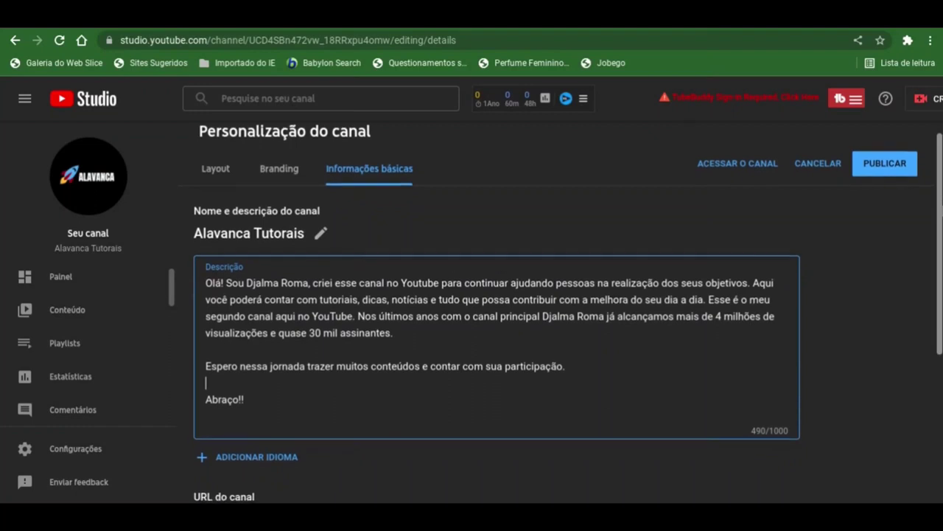
{"action": "scroll", "coordinate": [472, 294], "scroll_direction": "down", "scroll_amount": 2}
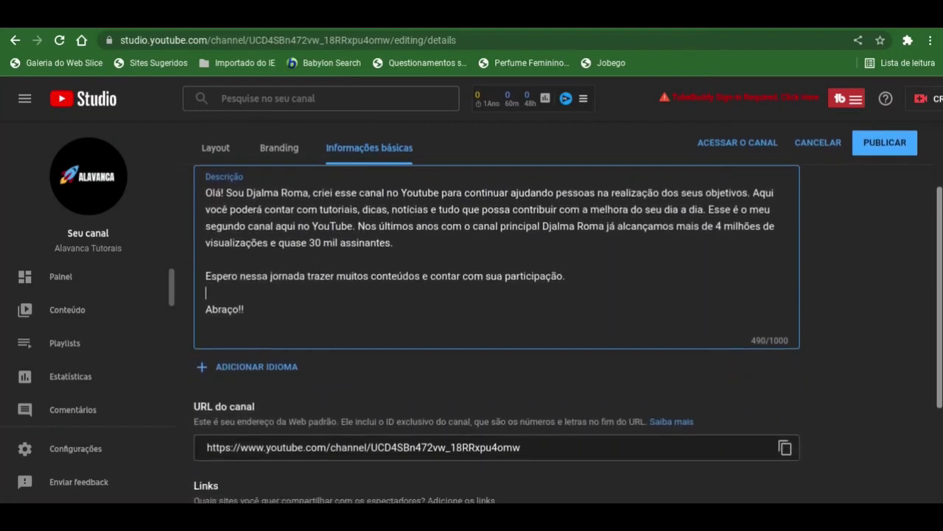
{"action": "scroll", "coordinate": [472, 295], "scroll_direction": "down", "scroll_amount": 1}
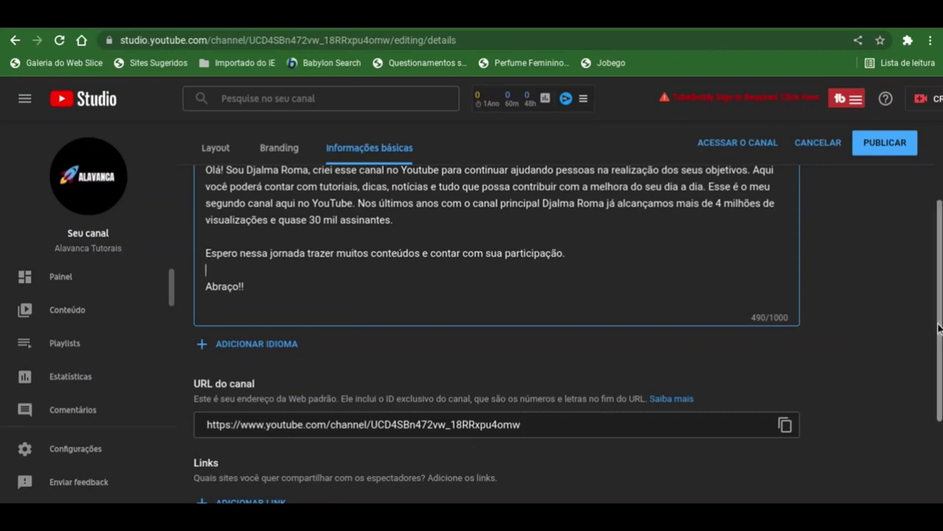
{"action": "scroll", "coordinate": [927, 335], "scroll_direction": "down", "scroll_amount": 2}
{"action": "scroll", "coordinate": [568, 334], "scroll_direction": "down", "scroll_amount": 2}
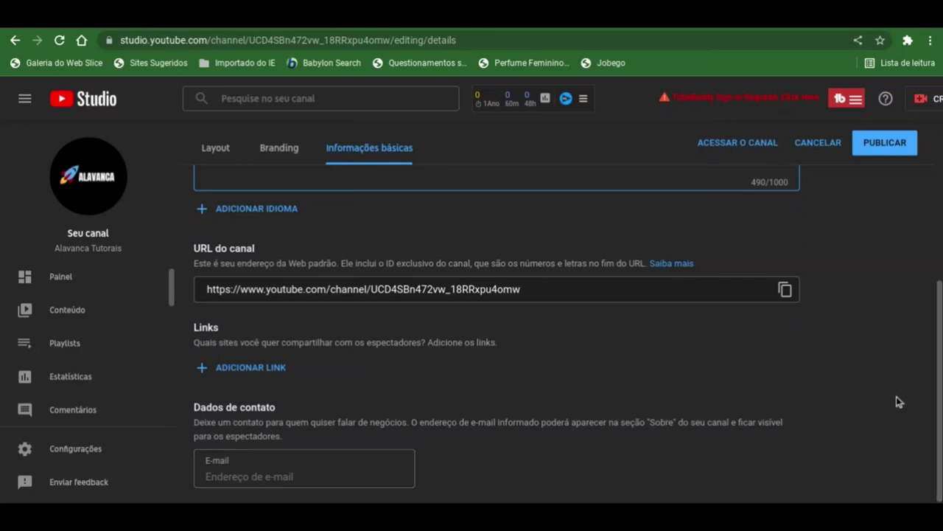
{"action": "left_click_drag", "start_coordinate": [941, 399], "coordinate": [937, 303]}
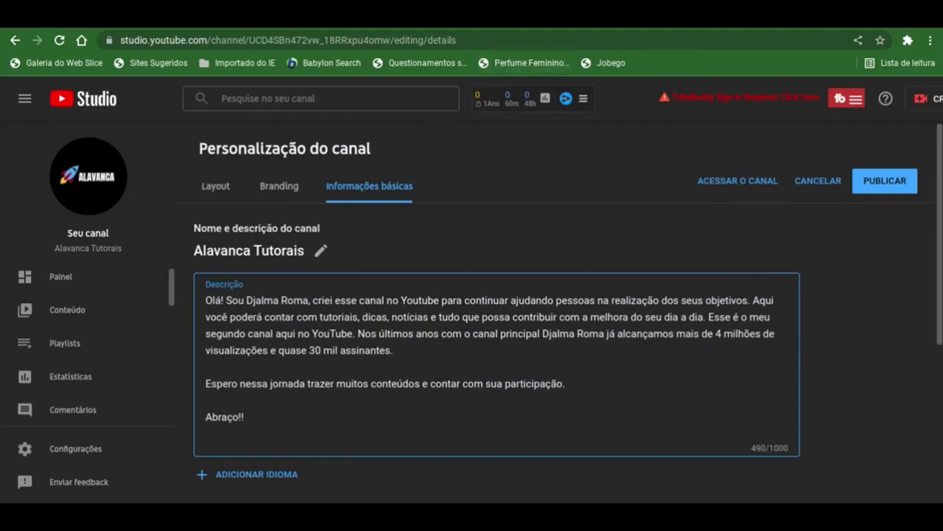
Search YouTube for the example creator's channel again and open its page to view the links on its banner.
{"action": "left_click", "coordinate": [222, 16]}
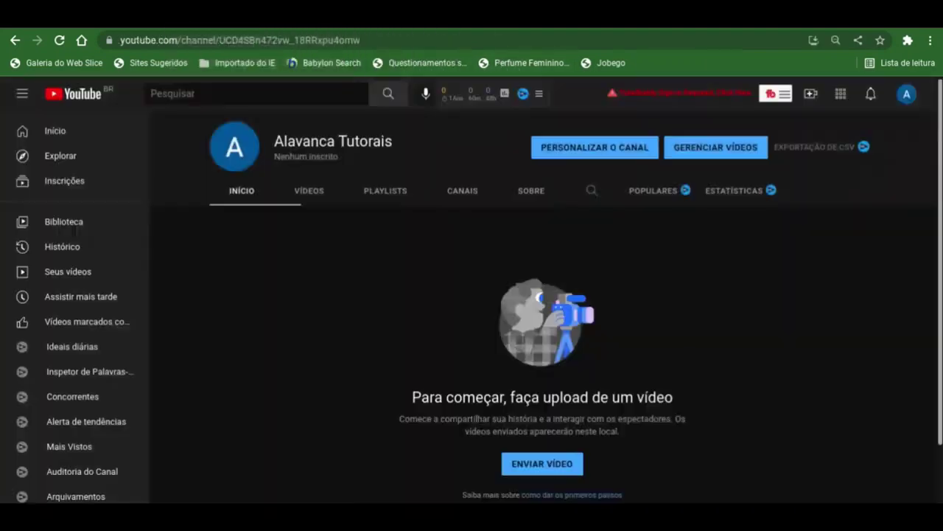
{"action": "left_click", "coordinate": [255, 96]}
{"action": "type", "text": "djalma"}
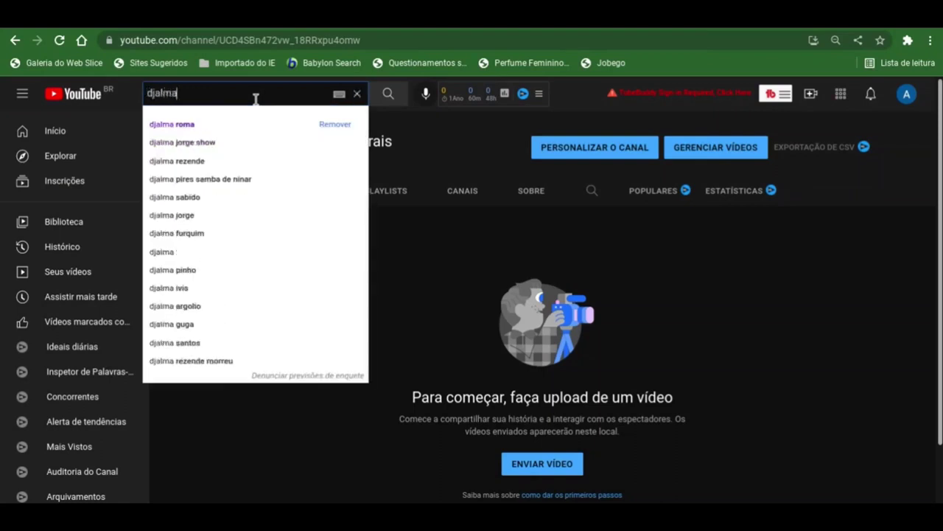
{"action": "left_click", "coordinate": [213, 124]}
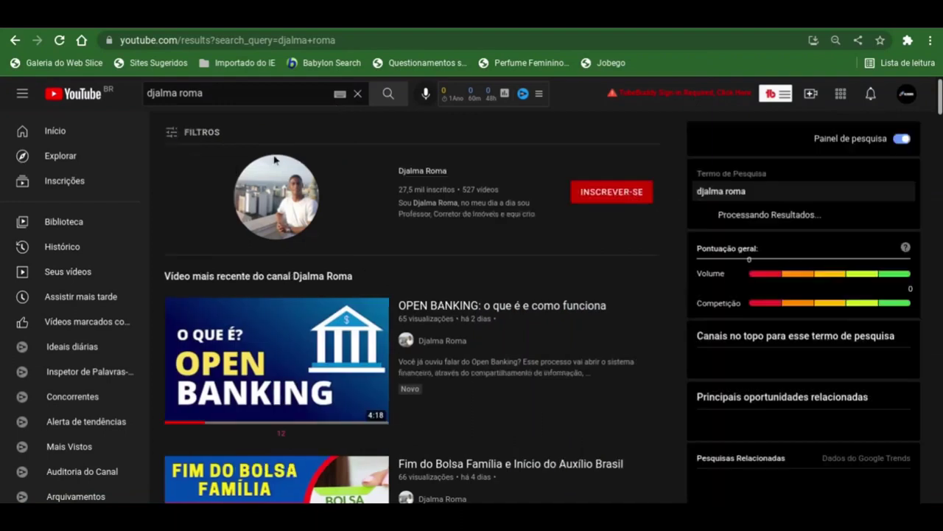
{"action": "left_click", "coordinate": [300, 184]}
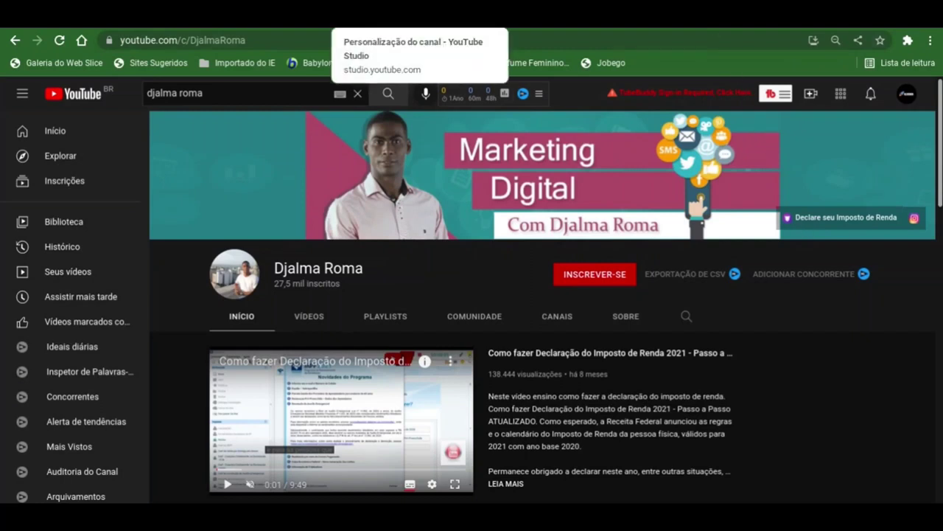
Return to the channel customization page and publish the new channel description.
{"action": "left_click", "coordinate": [413, 13]}
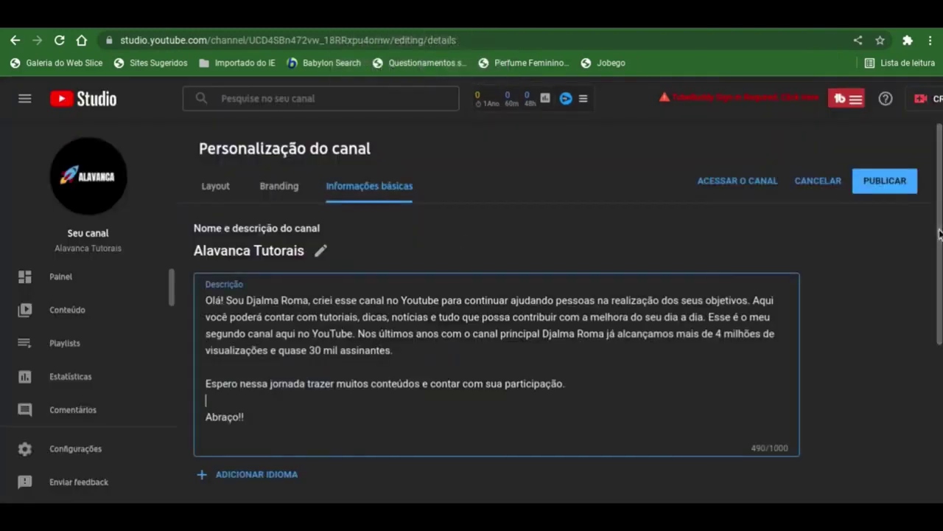
{"action": "left_click", "coordinate": [876, 187]}
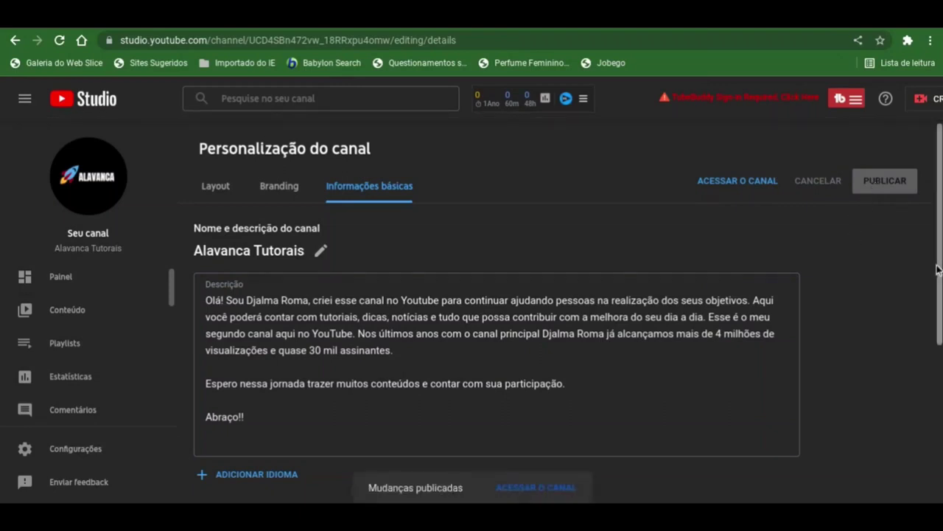
Set the channel's country of residence to Brasil in the channel settings.
{"action": "left_click_drag", "start_coordinate": [938, 269], "coordinate": [941, 423]}
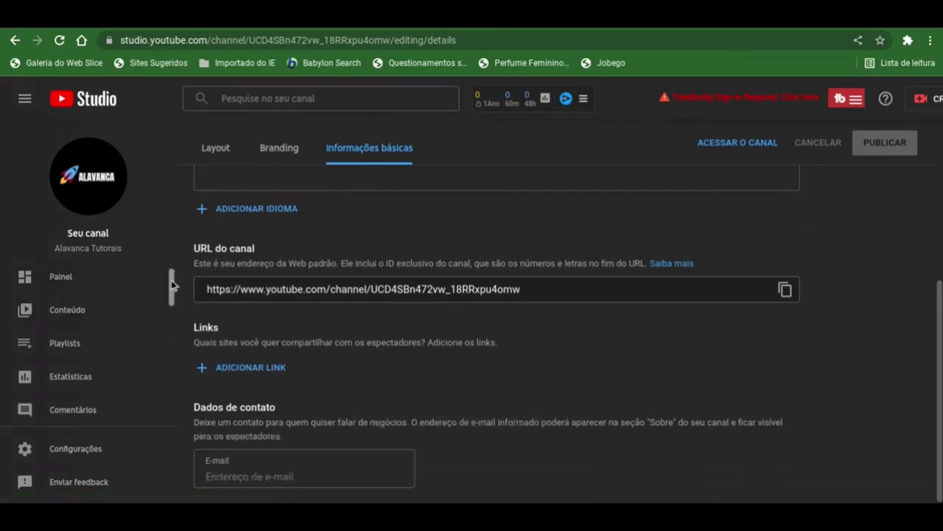
{"action": "left_click_drag", "start_coordinate": [172, 286], "coordinate": [172, 302]}
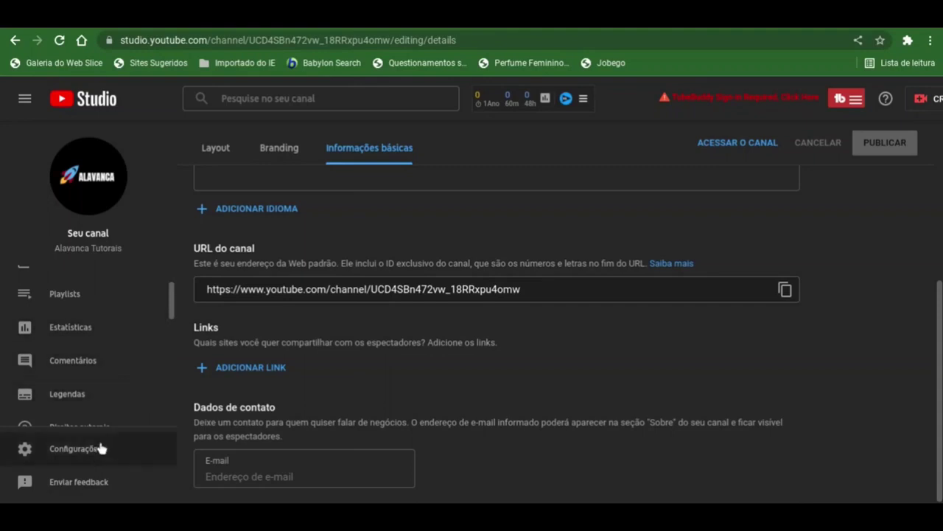
{"action": "left_click", "coordinate": [50, 459]}
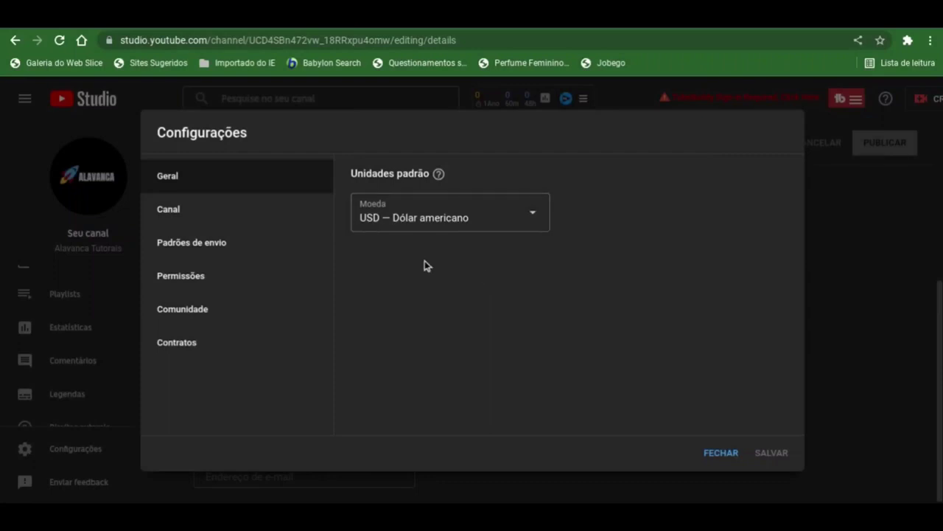
{"action": "left_click", "coordinate": [242, 220]}
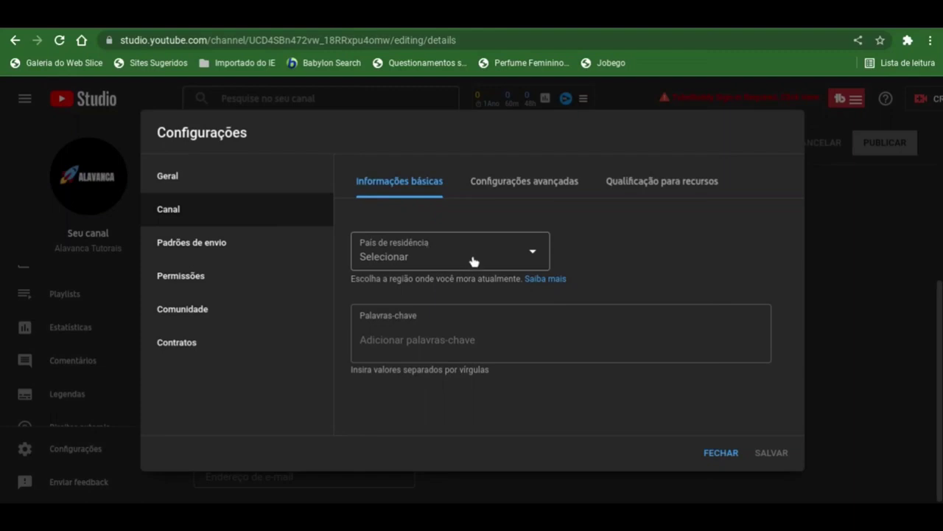
{"action": "left_click", "coordinate": [473, 261]}
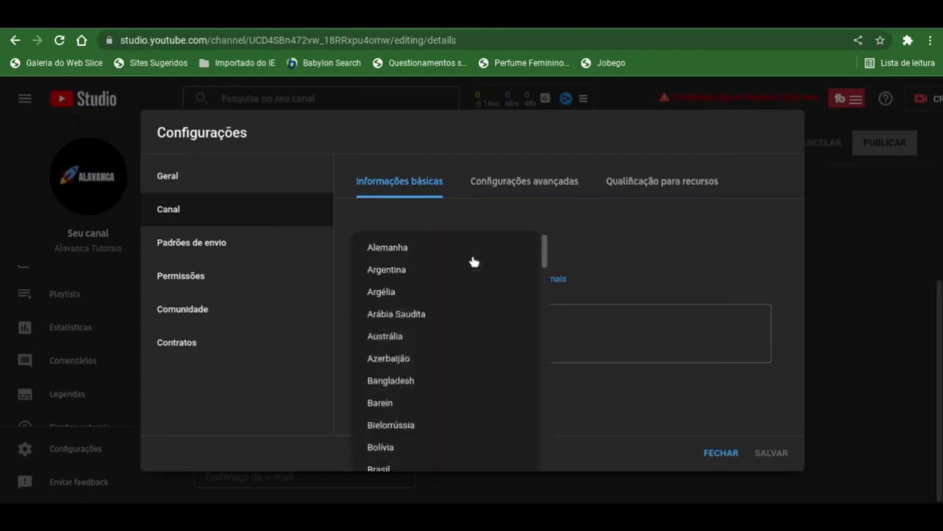
{"action": "left_click", "coordinate": [395, 469]}
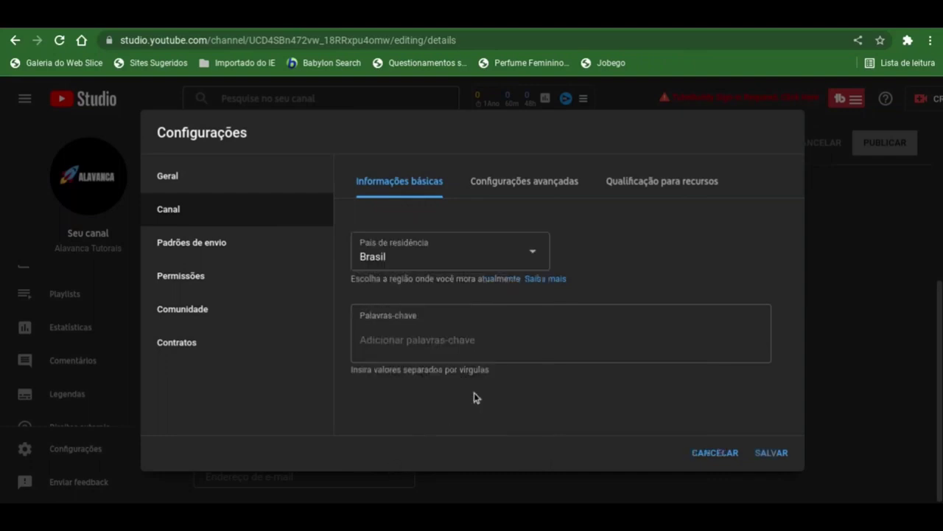
Add the channel keywords "como criar canal no youtube", "tutorais", "dicas", the creator's name and "crescer no youtube".
{"action": "left_click", "coordinate": [521, 340]}
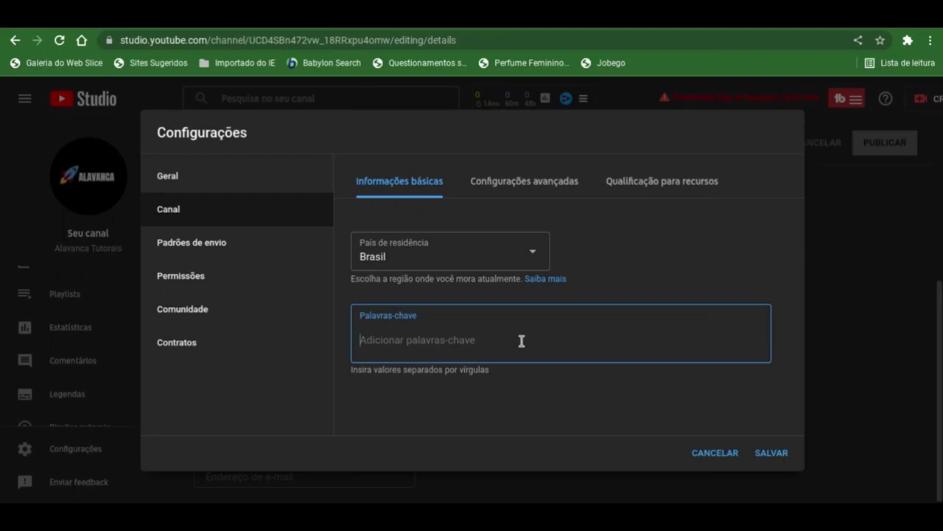
{"action": "type", "text": "como"}
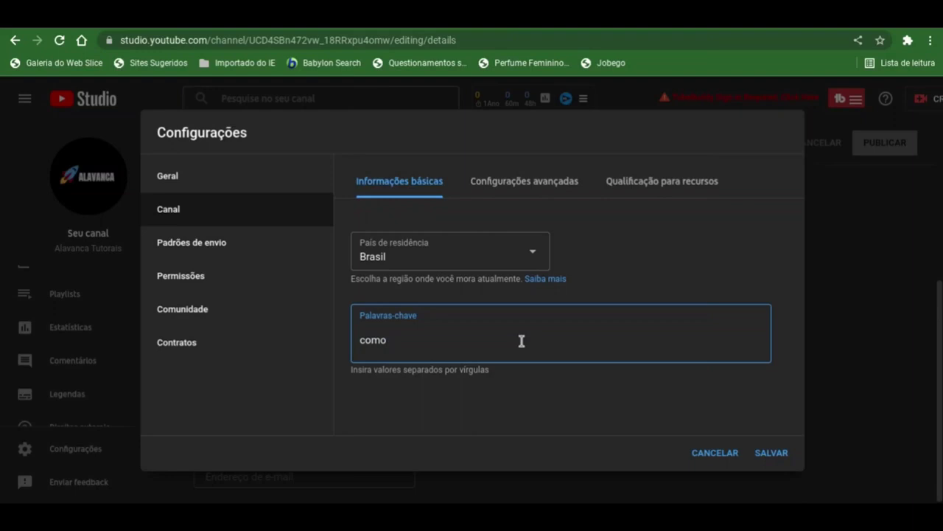
{"action": "type", "text": "criar canal no youtu"}
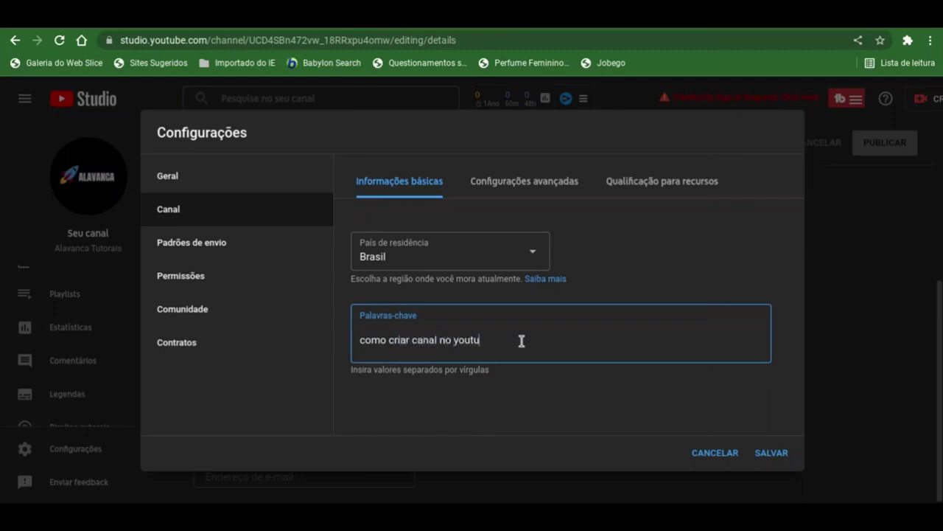
{"action": "type", "text": "be,tu"}
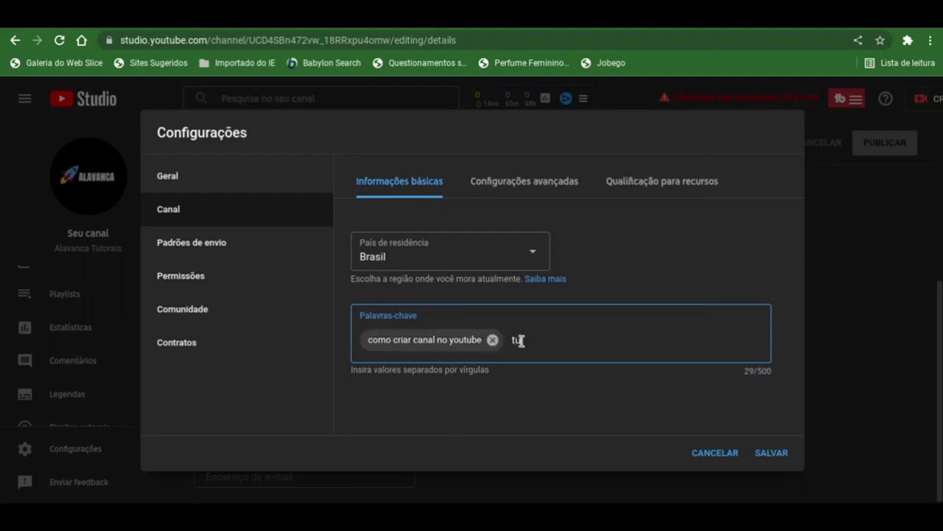
{"action": "type", "text": "torais,"}
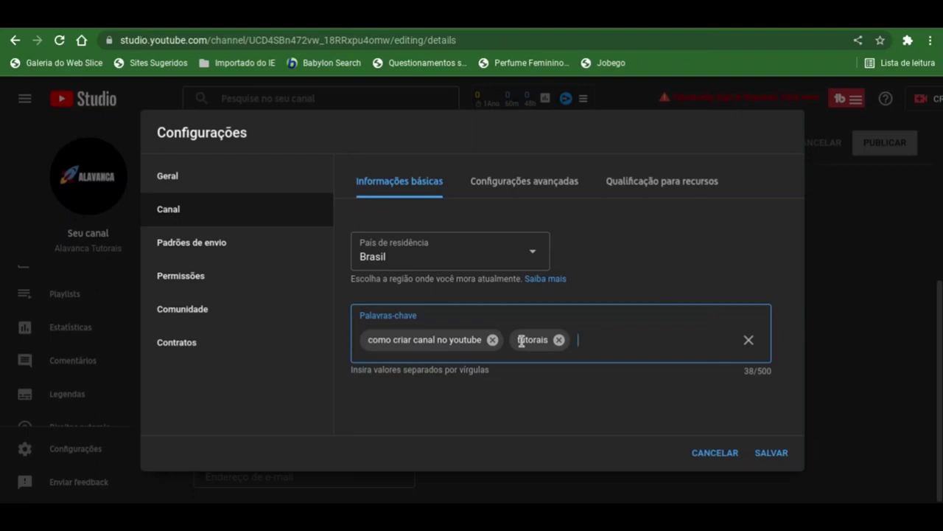
{"action": "type", "text": "dicas,djalma roma,"}
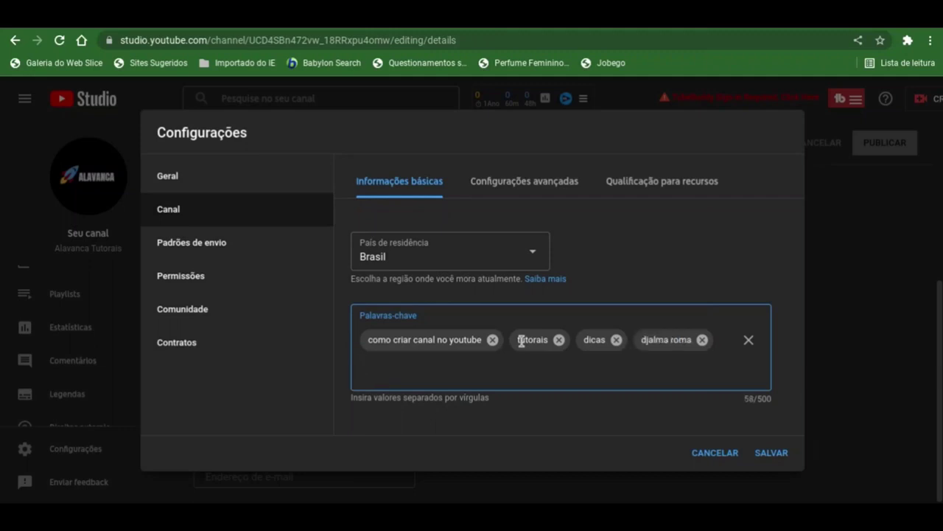
{"action": "type", "text": "crescer no youtube"}
{"action": "key", "text": "Return"}
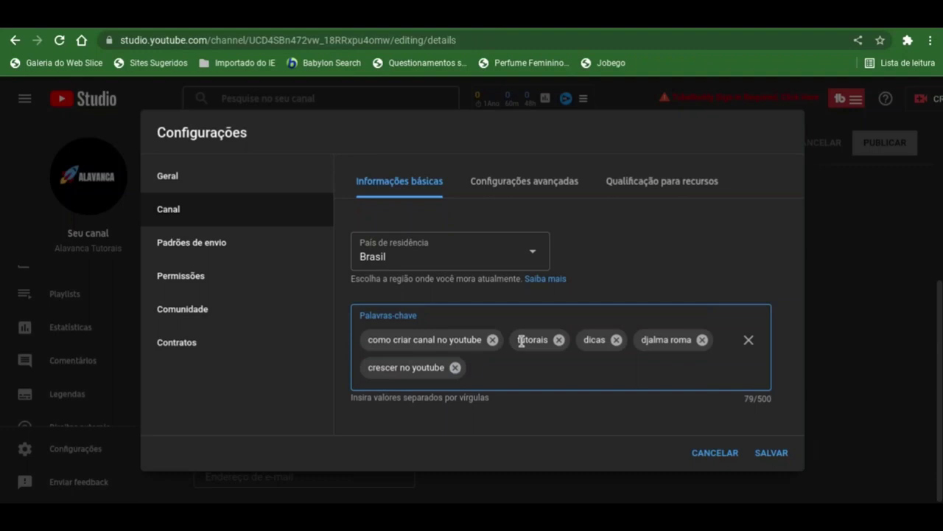
Add the keywords "alavanca tutoriais" and "começar no youtube do zero", and save the channel settings.
{"action": "type", "text": "al"}
{"action": "type", "text": "avan"}
{"action": "key", "text": "BackSpace"}
{"action": "type", "text": "anca tutoriais,"}
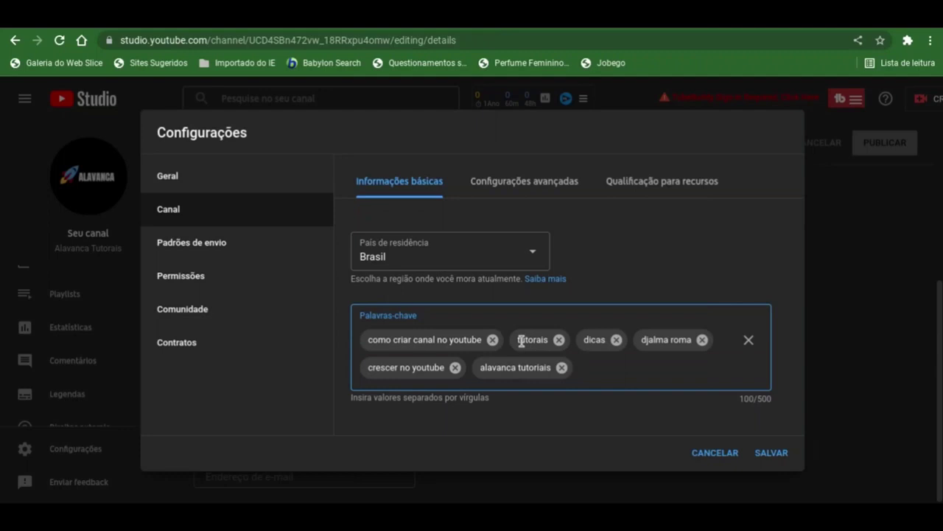
{"action": "type", "text": "começar no youtube d"}
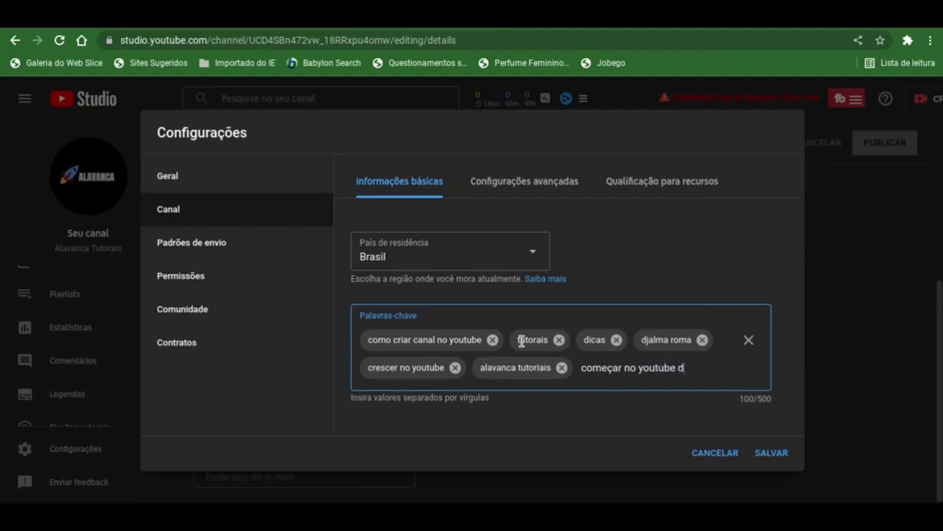
{"action": "type", "text": "o zero,"}
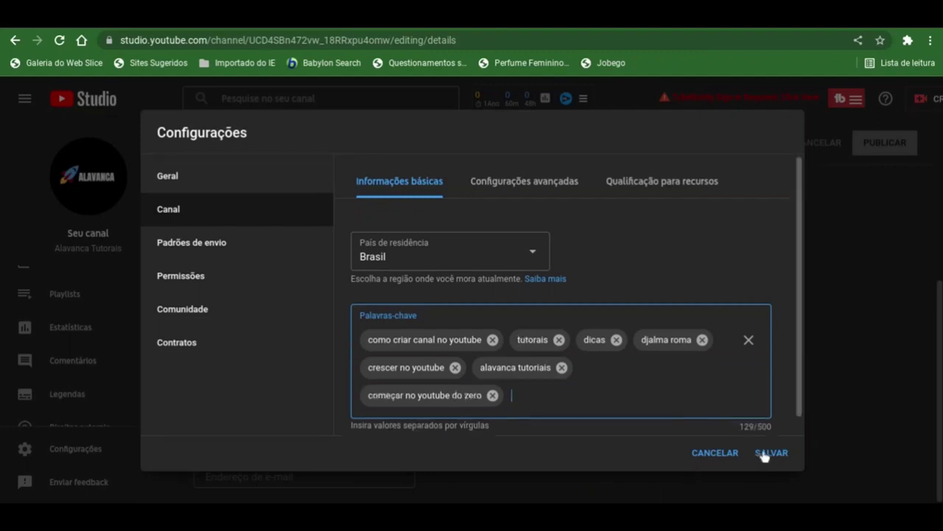
{"action": "scroll", "coordinate": [801, 395], "scroll_direction": "down", "scroll_amount": 1}
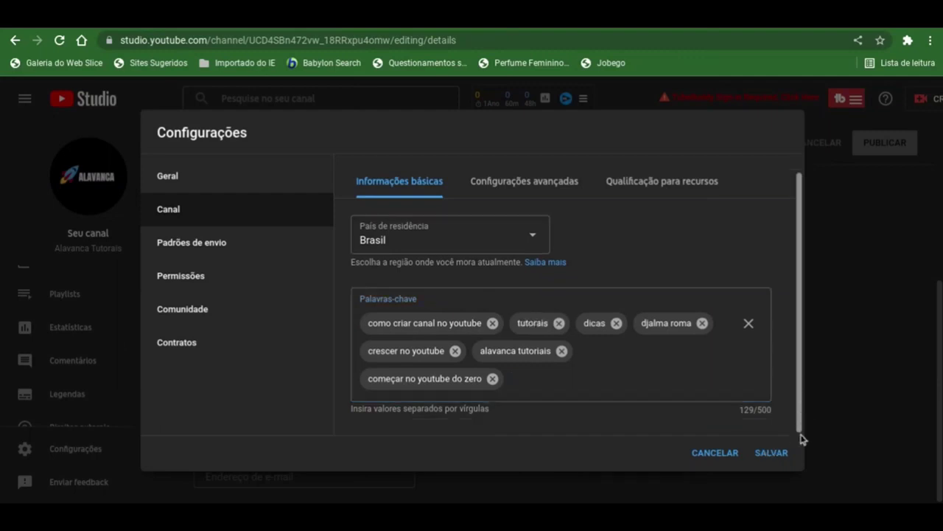
{"action": "left_click", "coordinate": [783, 455]}
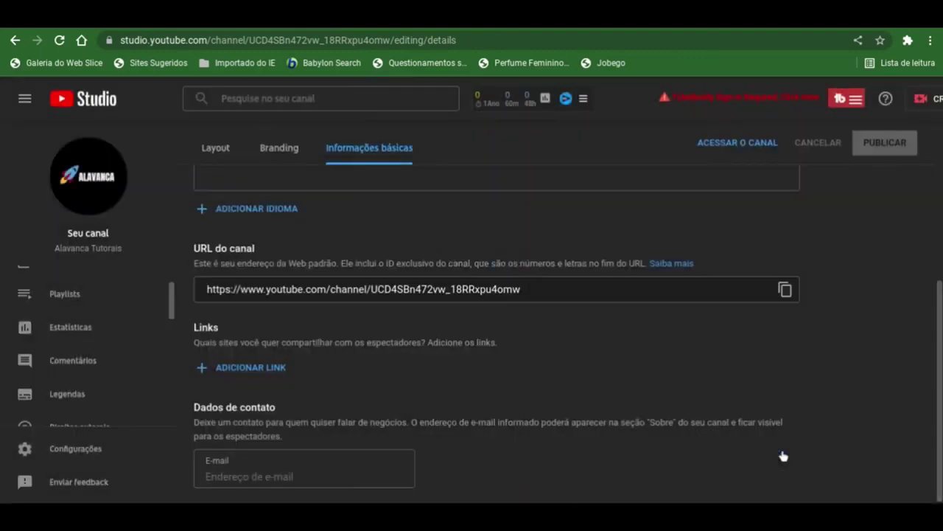
Configure the channel as not being children's content in its advanced settings, and save the settings.
{"action": "left_click", "coordinate": [87, 457]}
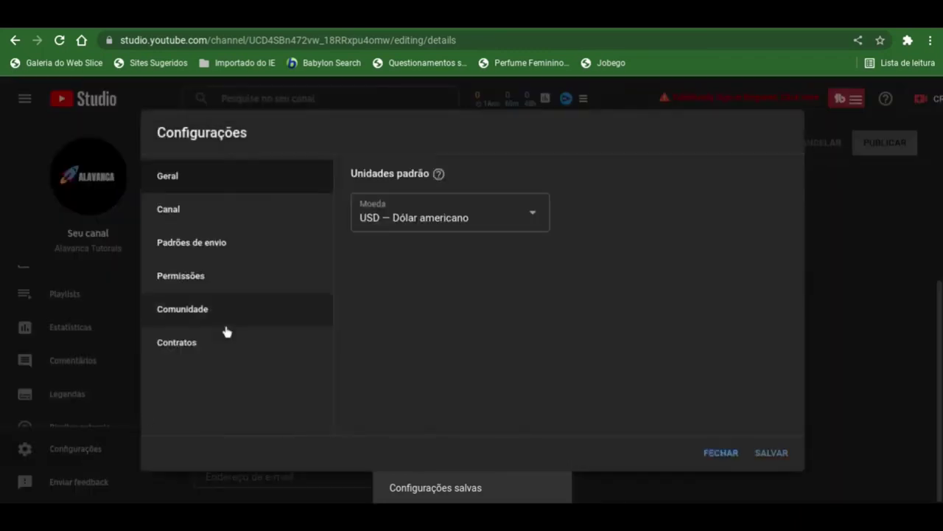
{"action": "left_click", "coordinate": [208, 221]}
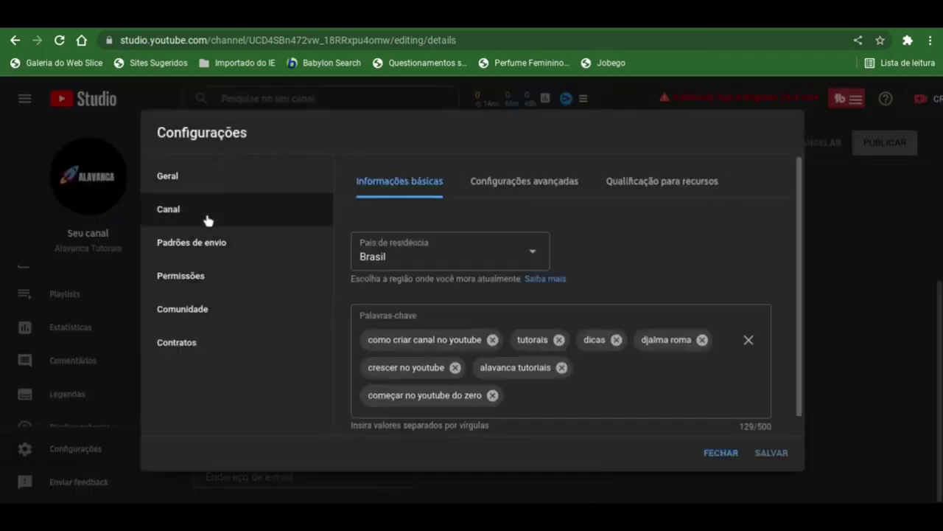
{"action": "left_click", "coordinate": [567, 186]}
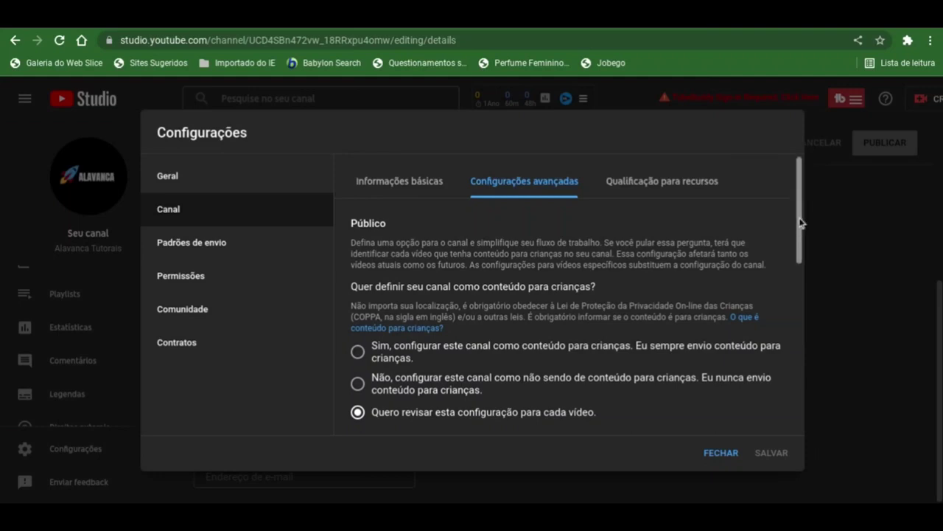
{"action": "left_click_drag", "start_coordinate": [801, 222], "coordinate": [801, 247]}
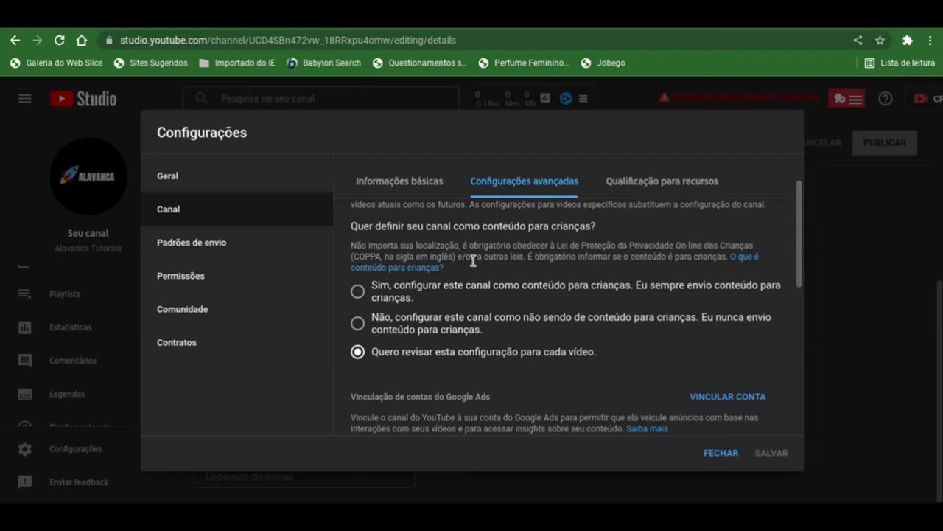
{"action": "left_click", "coordinate": [359, 324]}
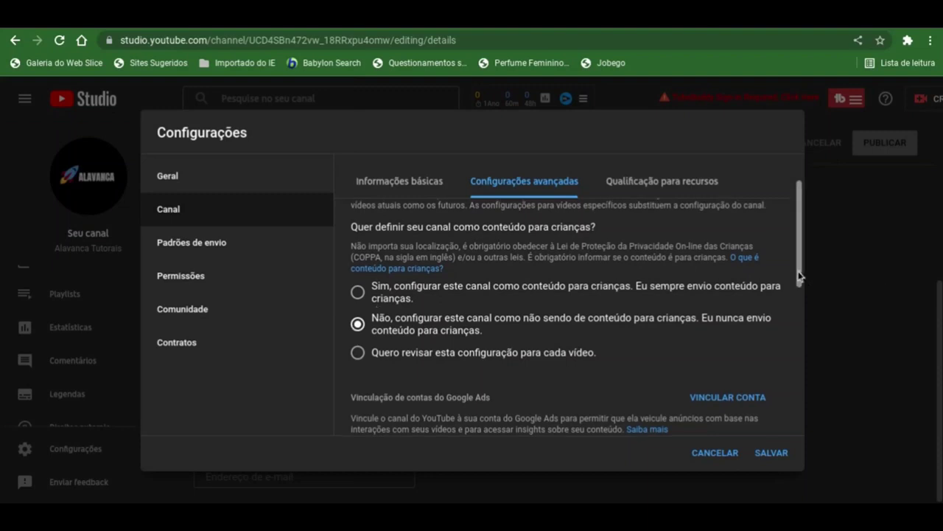
{"action": "left_click_drag", "start_coordinate": [800, 275], "coordinate": [805, 358]}
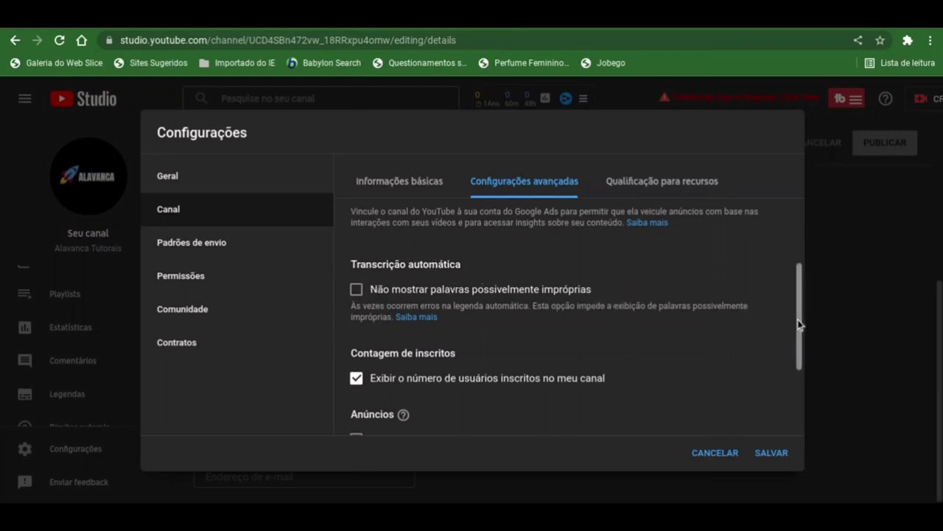
{"action": "left_click_drag", "start_coordinate": [797, 321], "coordinate": [797, 350]}
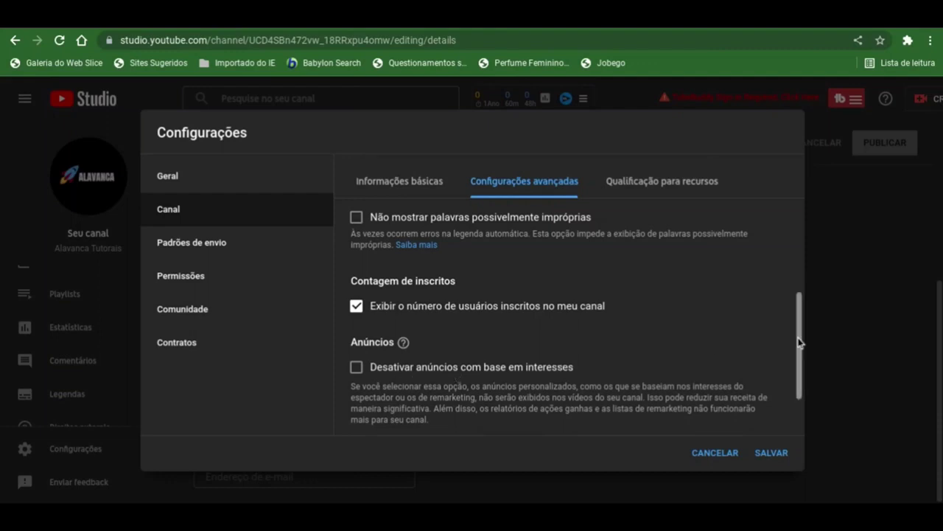
{"action": "left_click_drag", "start_coordinate": [800, 342], "coordinate": [799, 385]}
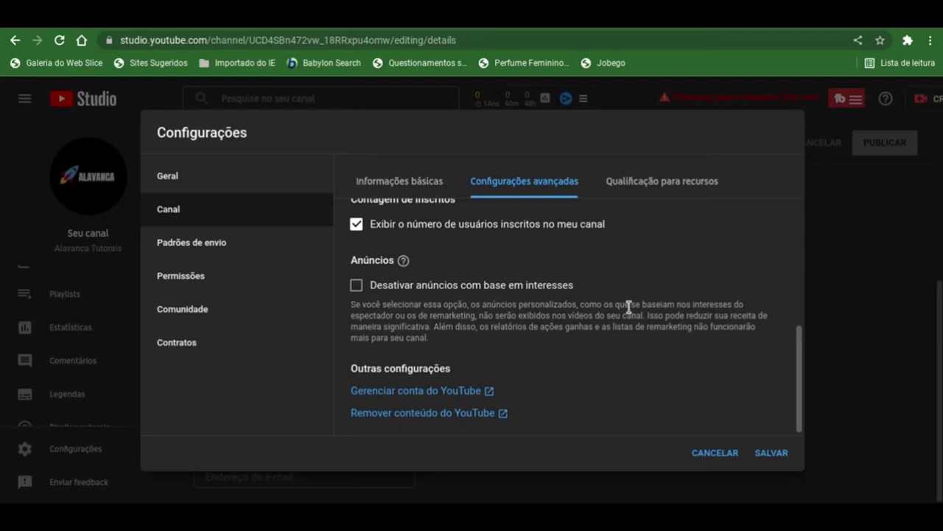
{"action": "left_click", "coordinate": [772, 455]}
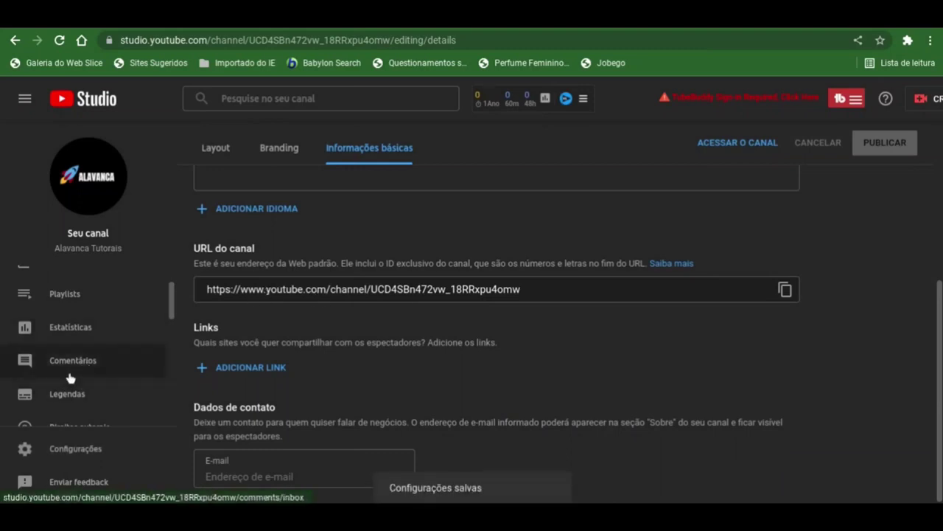
Examine the channel's feature eligibility, including the requirements for features that need phone number verification.
{"action": "left_click", "coordinate": [77, 448]}
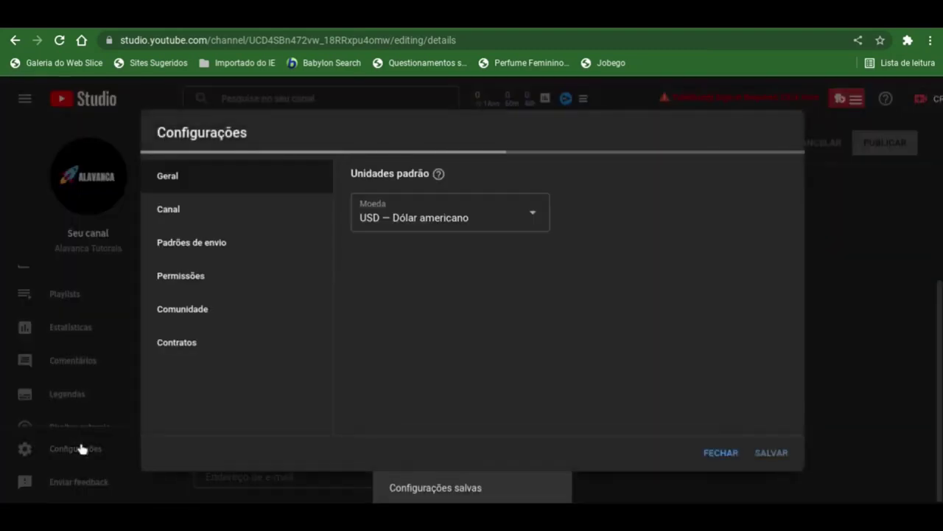
{"action": "left_click", "coordinate": [233, 221]}
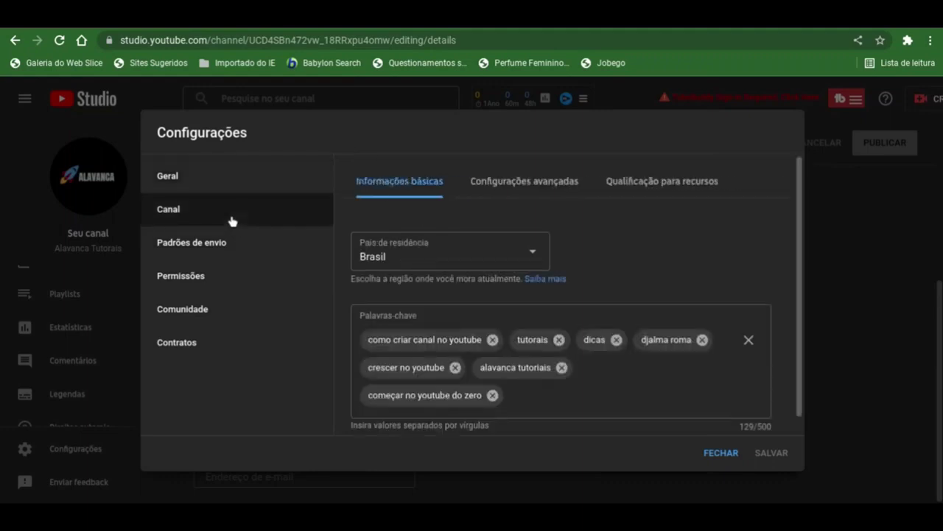
{"action": "left_click", "coordinate": [684, 185]}
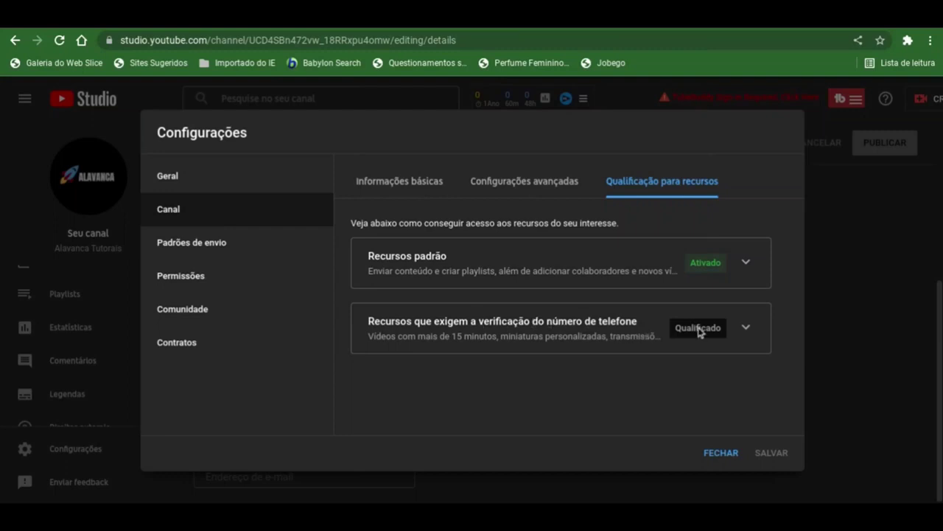
{"action": "left_click", "coordinate": [744, 331]}
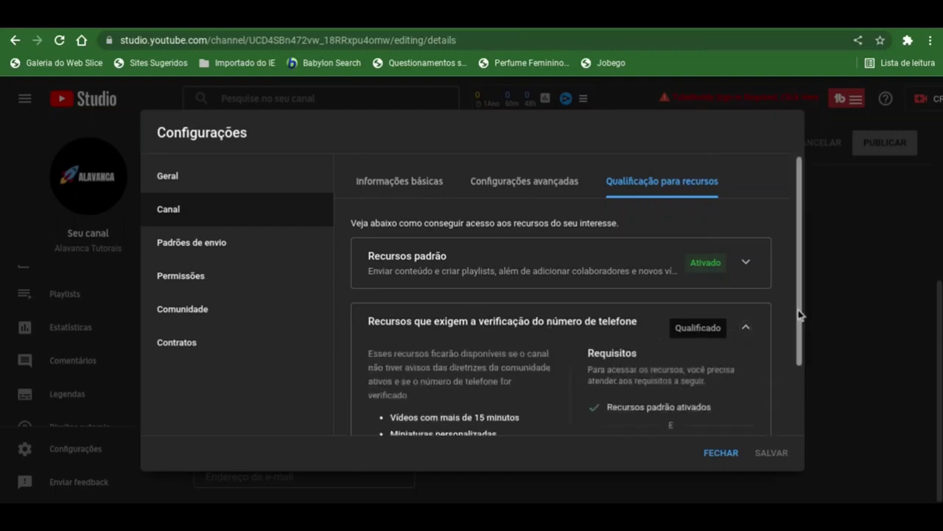
{"action": "left_click_drag", "start_coordinate": [798, 309], "coordinate": [788, 284]}
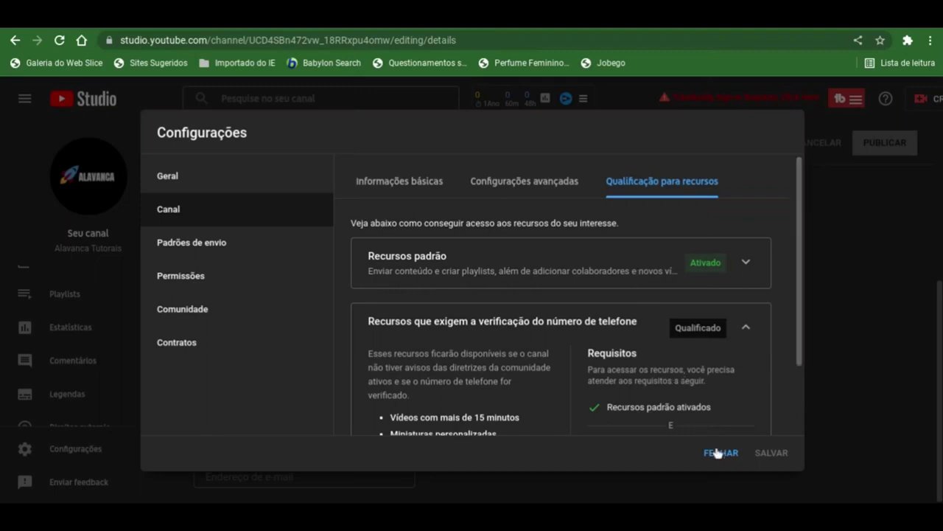
Set the default visibility for uploaded videos to "Não listado" in the basic upload defaults.
{"action": "left_click", "coordinate": [251, 258]}
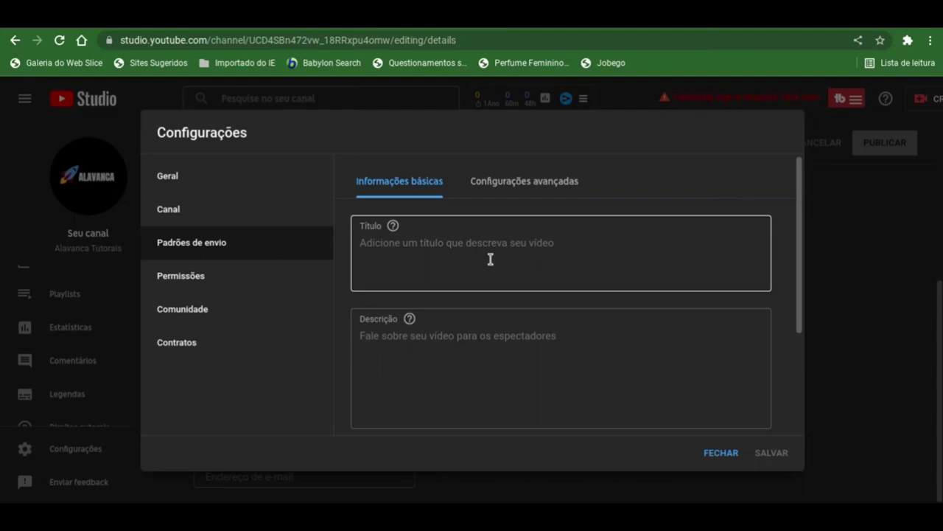
{"action": "left_click", "coordinate": [495, 387]}
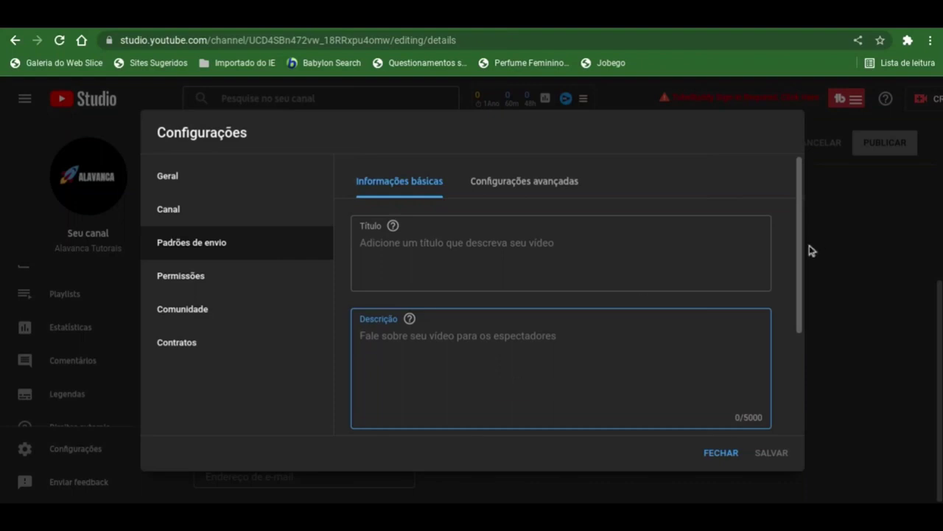
{"action": "left_click_drag", "start_coordinate": [803, 262], "coordinate": [802, 358]}
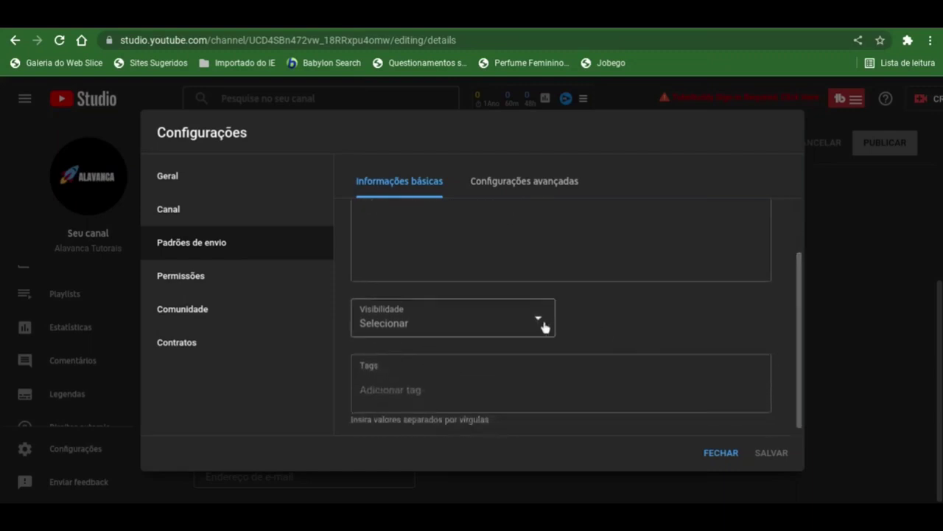
{"action": "left_click", "coordinate": [544, 327]}
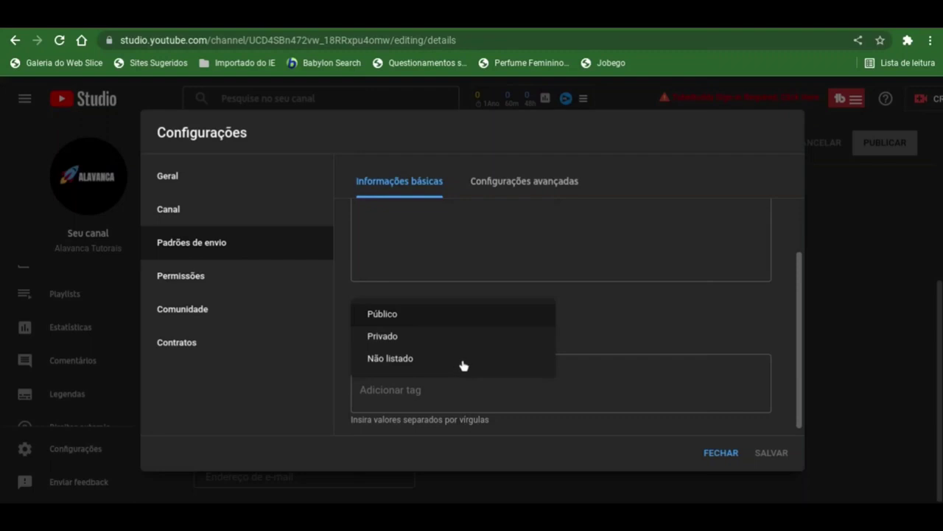
{"action": "left_click", "coordinate": [431, 361]}
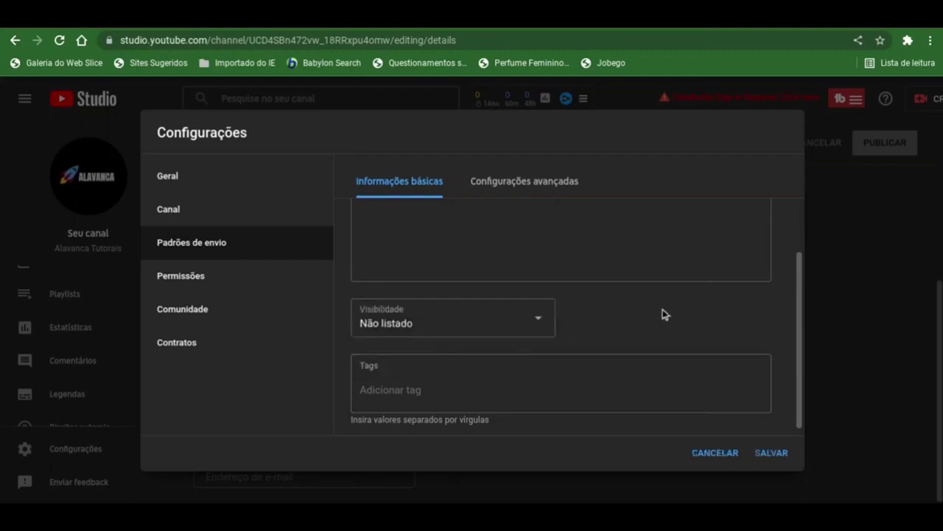
{"action": "left_click", "coordinate": [501, 322]}
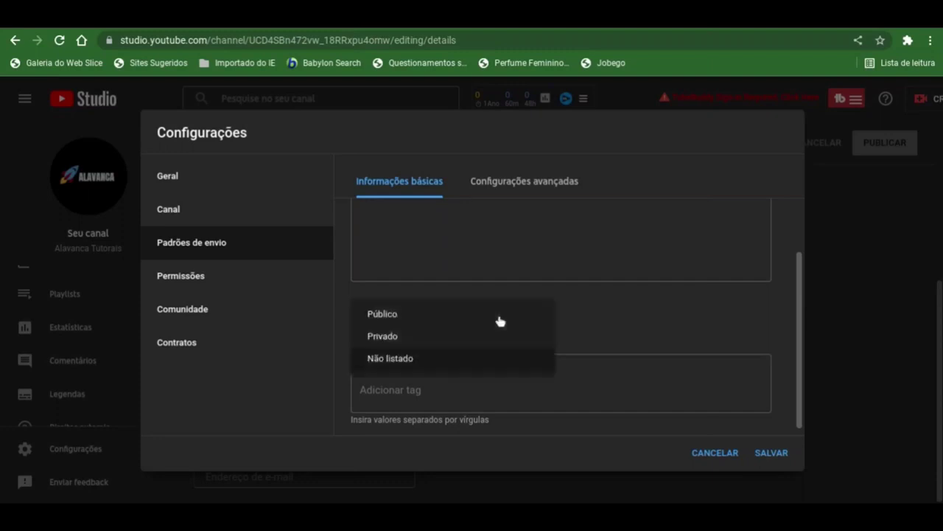
{"action": "left_click", "coordinate": [465, 359]}
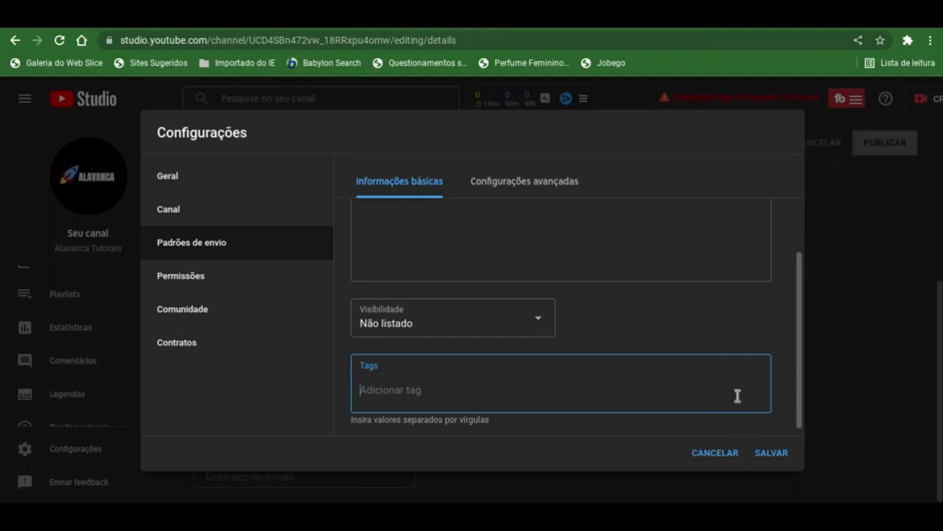
Set the default video language to "Português (Brasil)" in the advanced upload defaults.
{"action": "left_click", "coordinate": [548, 193]}
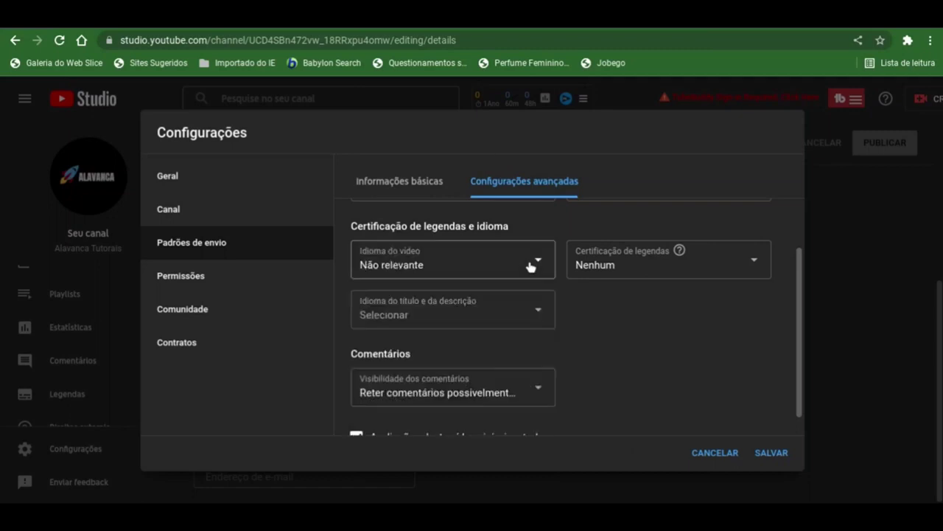
{"action": "left_click", "coordinate": [531, 266]}
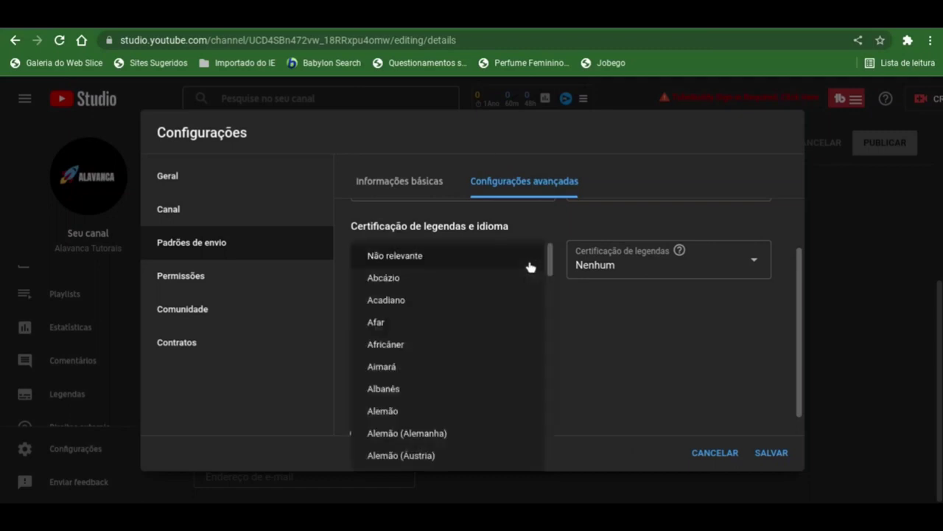
{"action": "left_click", "coordinate": [529, 265]}
{"action": "left_click", "coordinate": [530, 267]}
{"action": "key", "text": "p"}
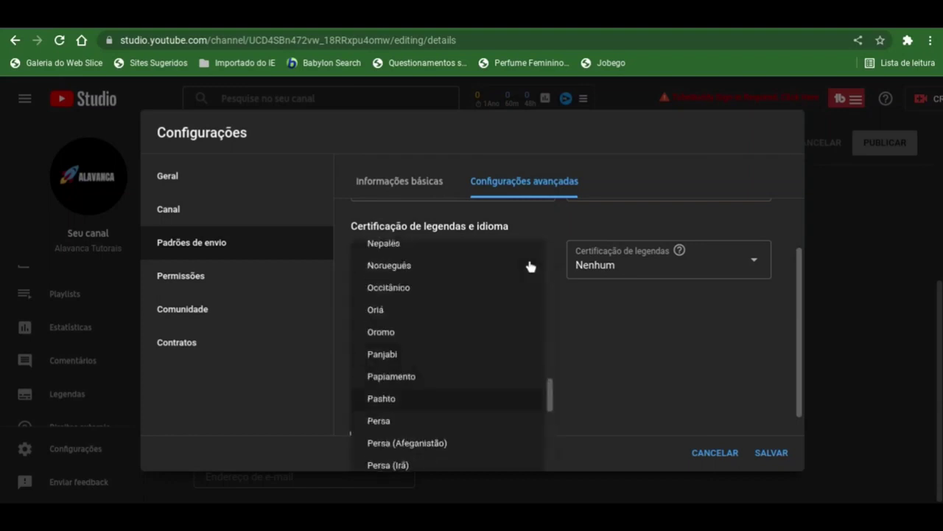
{"action": "key", "text": "Down"}
{"action": "key", "text": "Down"}
{"action": "key", "text": "Down"}
{"action": "key", "text": "Down"}
{"action": "key", "text": "Down"}
{"action": "key", "text": "Down"}
{"action": "key", "text": "Down"}
{"action": "key", "text": "Up"}
{"action": "key", "text": "Up"}
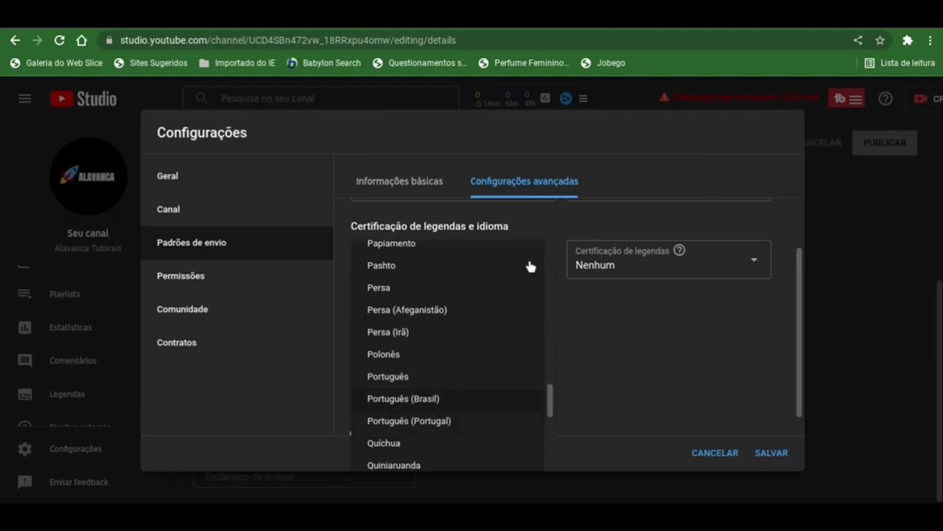
{"action": "key", "text": "Return"}
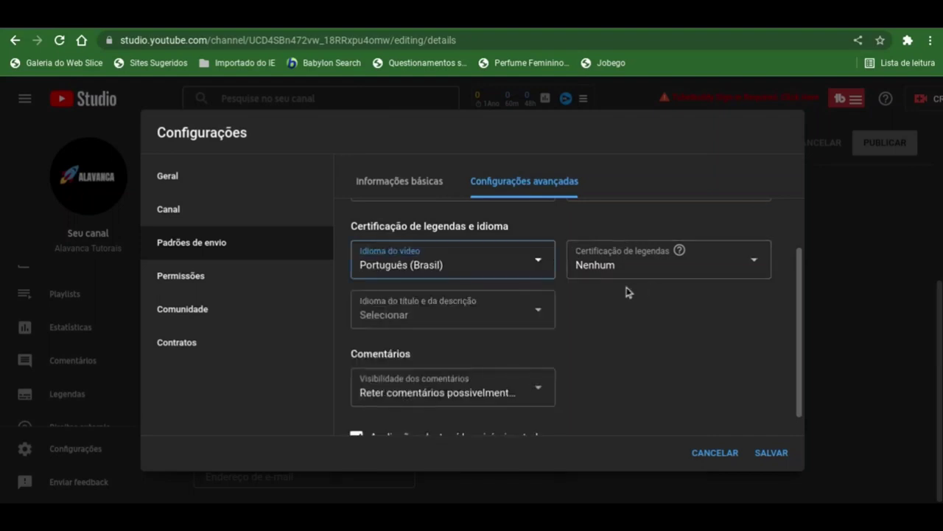
Set the default title and description language to "Português (Brasil)".
{"action": "left_click", "coordinate": [524, 318]}
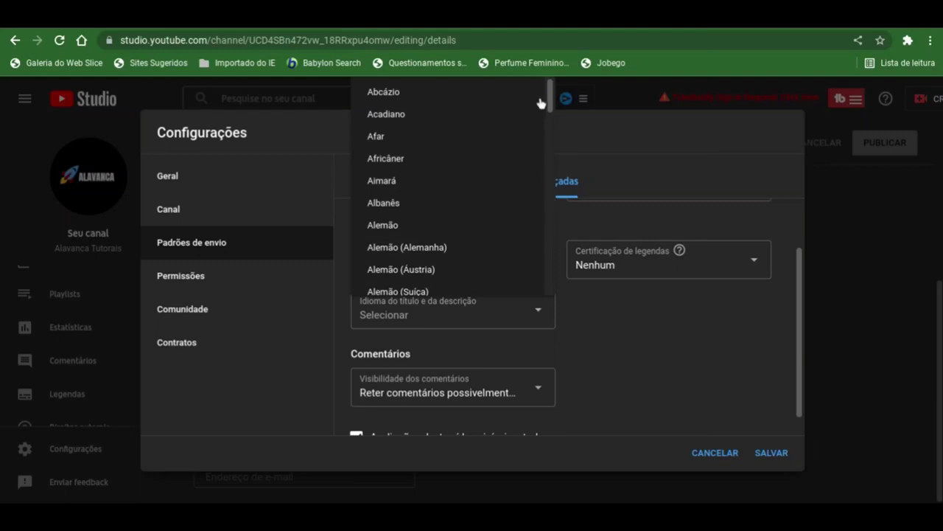
{"action": "left_click_drag", "start_coordinate": [550, 103], "coordinate": [550, 237]}
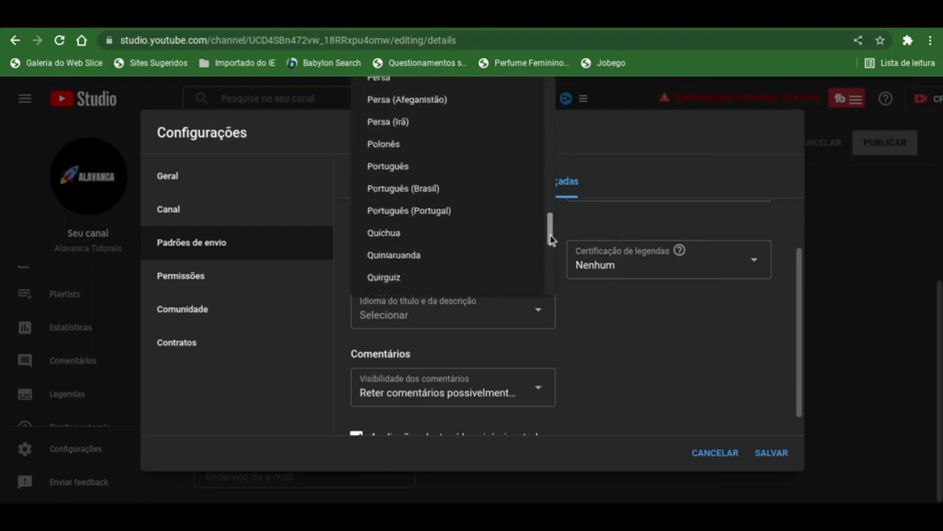
{"action": "left_click", "coordinate": [440, 191]}
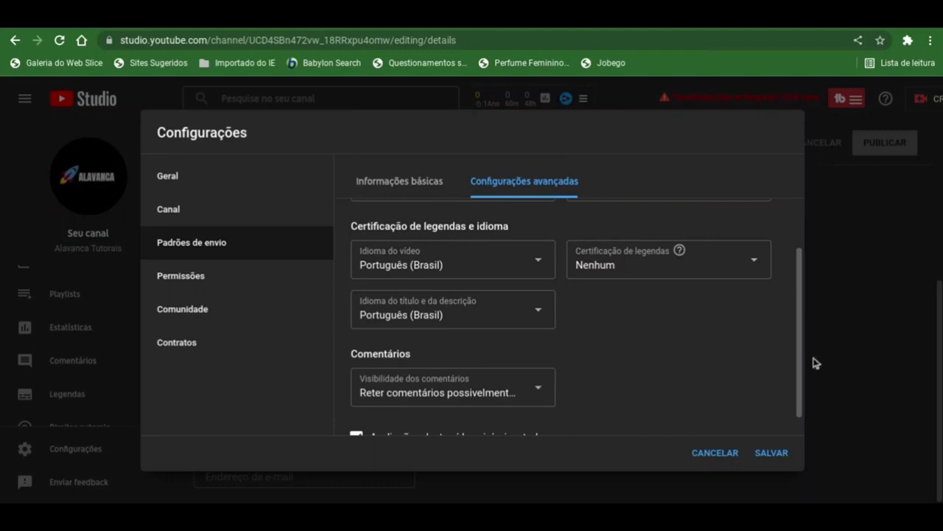
Set the default comment visibility to "Permitir todos os comentários" and save the upload defaults.
{"action": "left_click_drag", "start_coordinate": [801, 370], "coordinate": [801, 389]}
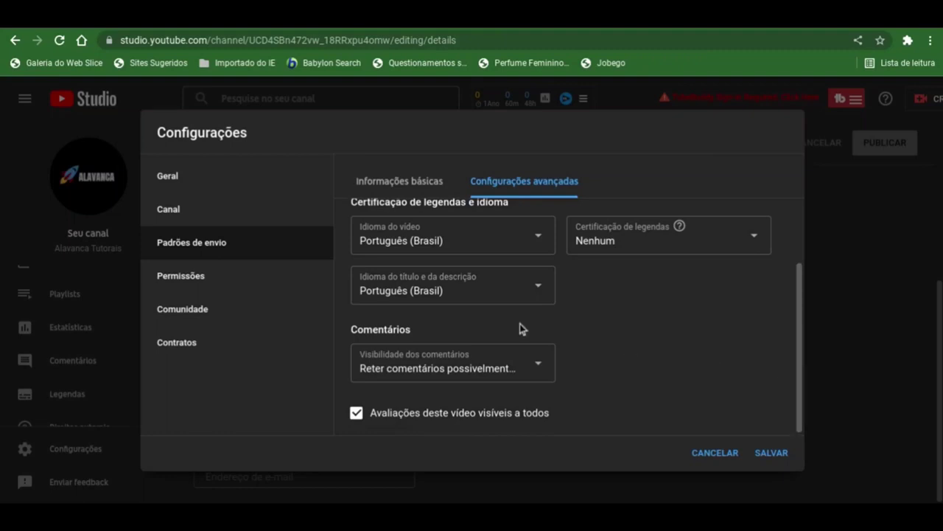
{"action": "left_click", "coordinate": [505, 367]}
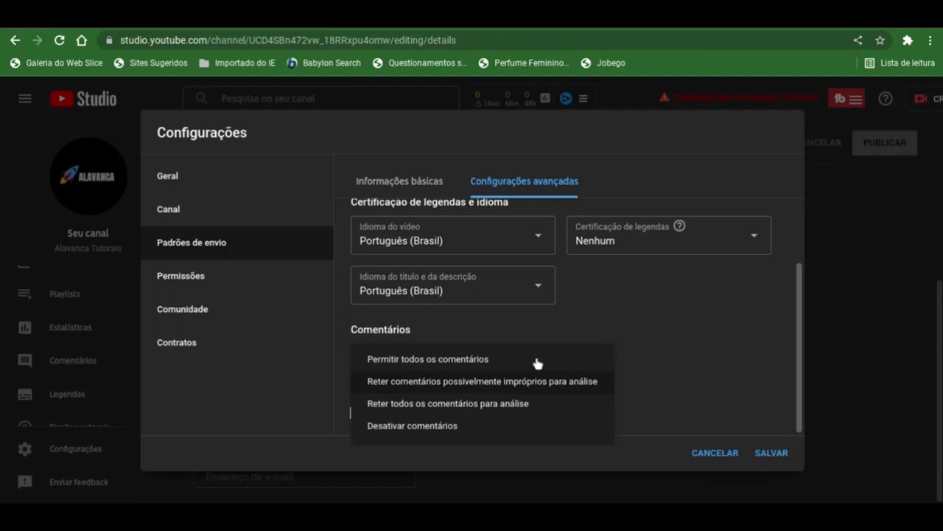
{"action": "left_click", "coordinate": [513, 362]}
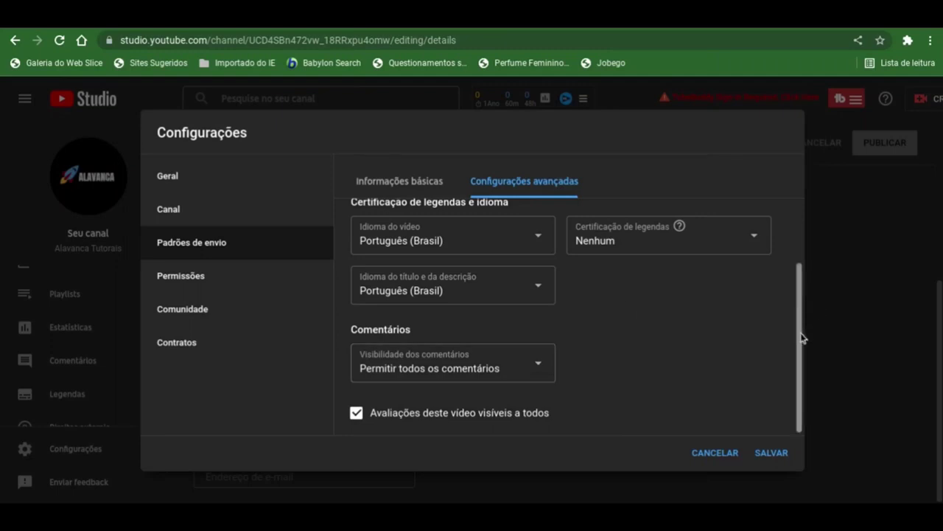
{"action": "left_click", "coordinate": [515, 359]}
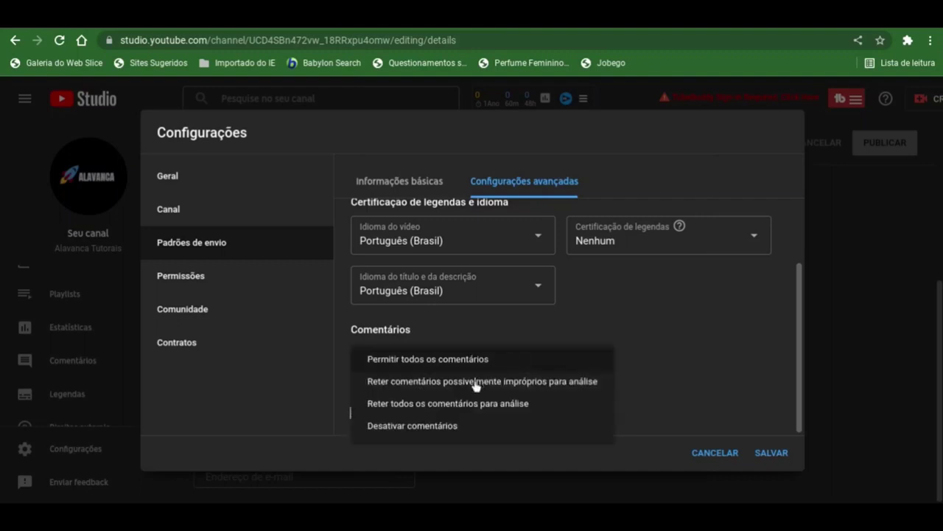
{"action": "left_click", "coordinate": [681, 371]}
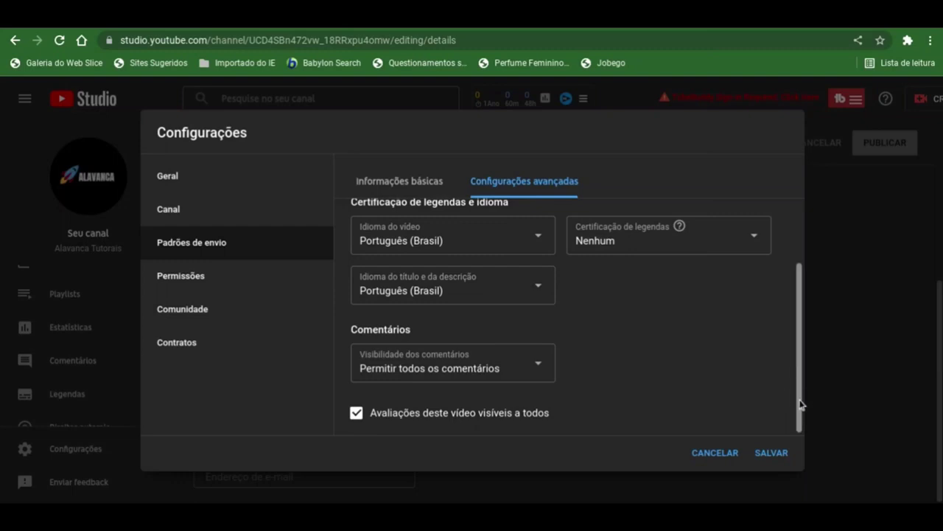
{"action": "left_click_drag", "start_coordinate": [801, 393], "coordinate": [771, 410]}
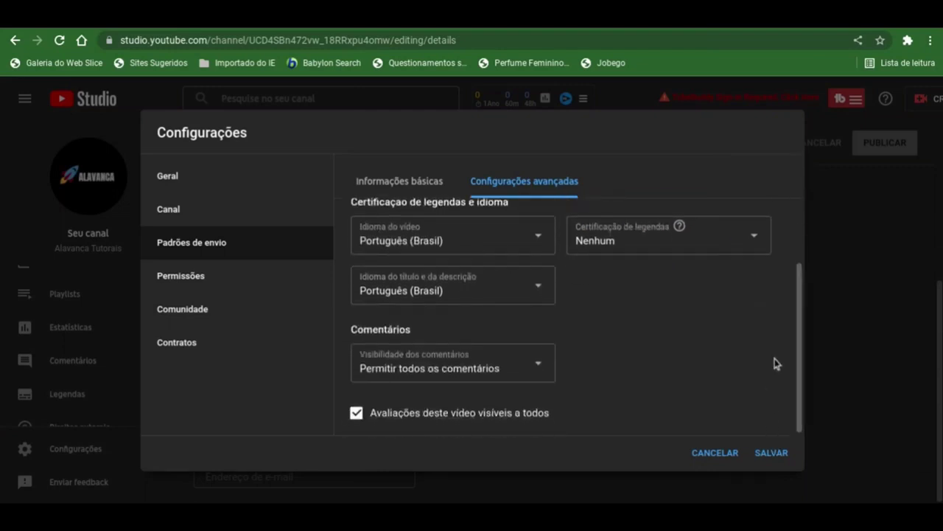
{"action": "left_click", "coordinate": [767, 454]}
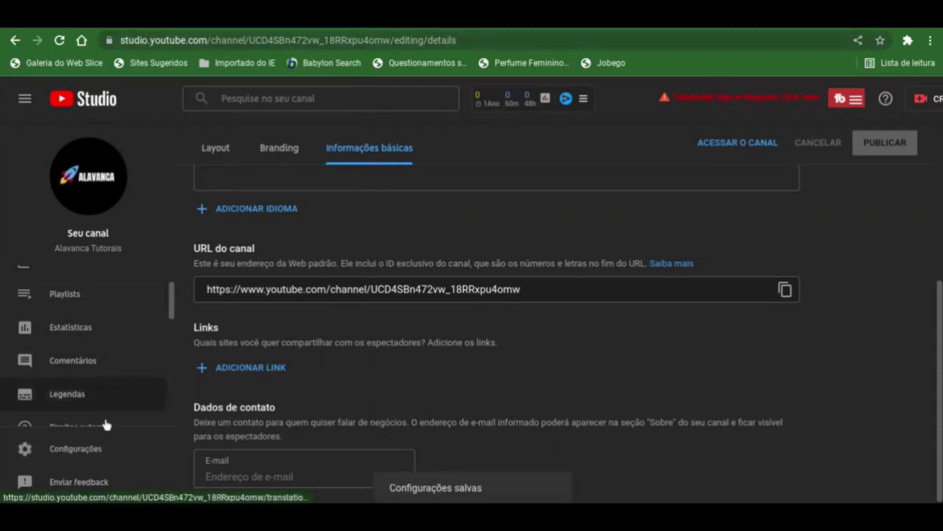
Reopen the channel settings and examine who has permissions on the channel.
{"action": "left_click", "coordinate": [75, 449]}
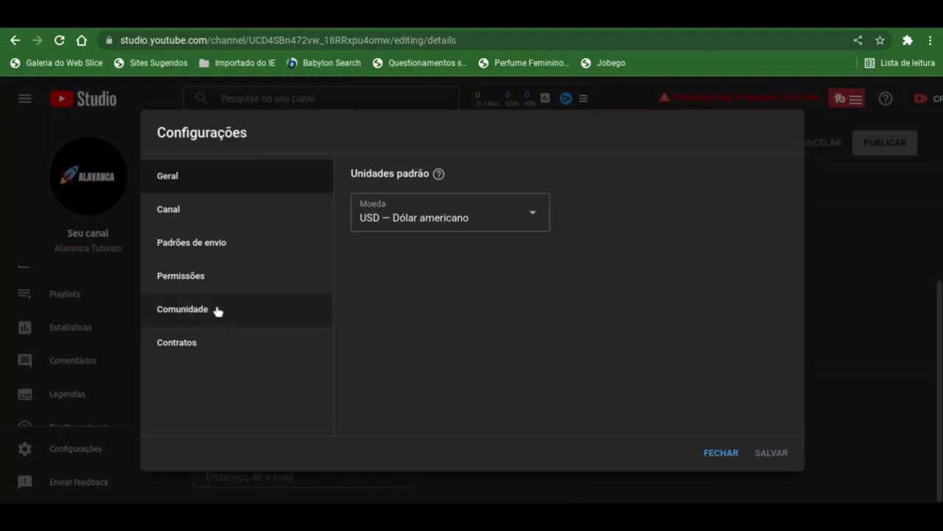
{"action": "left_click", "coordinate": [253, 284]}
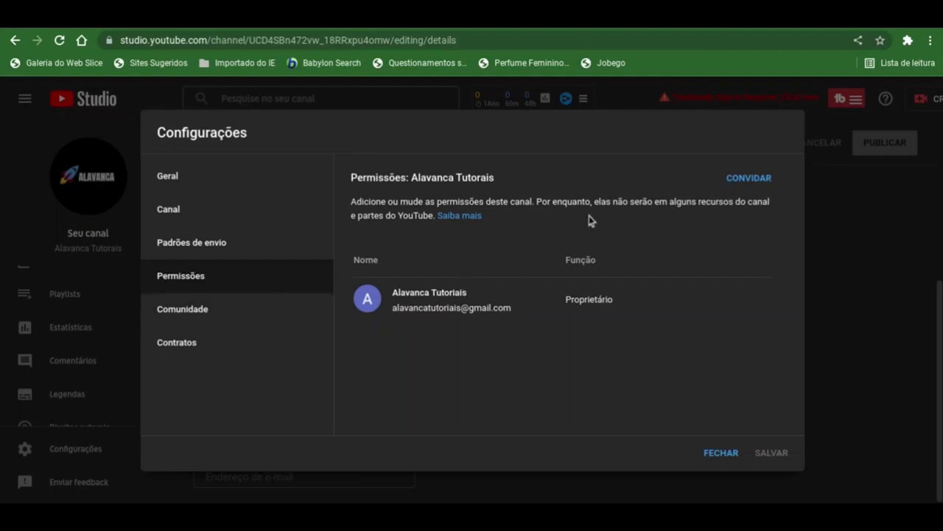
Try to add a moderator by name in the community's automated filters, and clear the entry.
{"action": "left_click", "coordinate": [259, 321]}
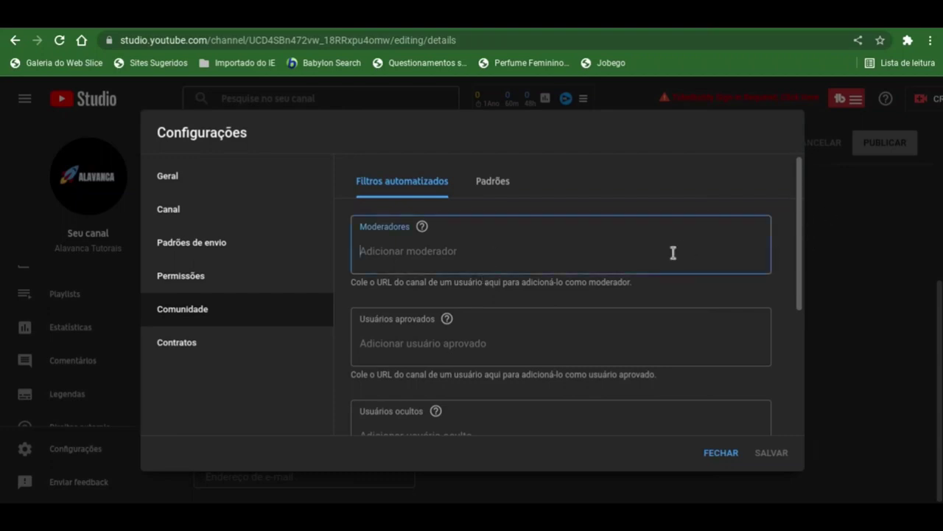
{"action": "type", "text": "djalma r"}
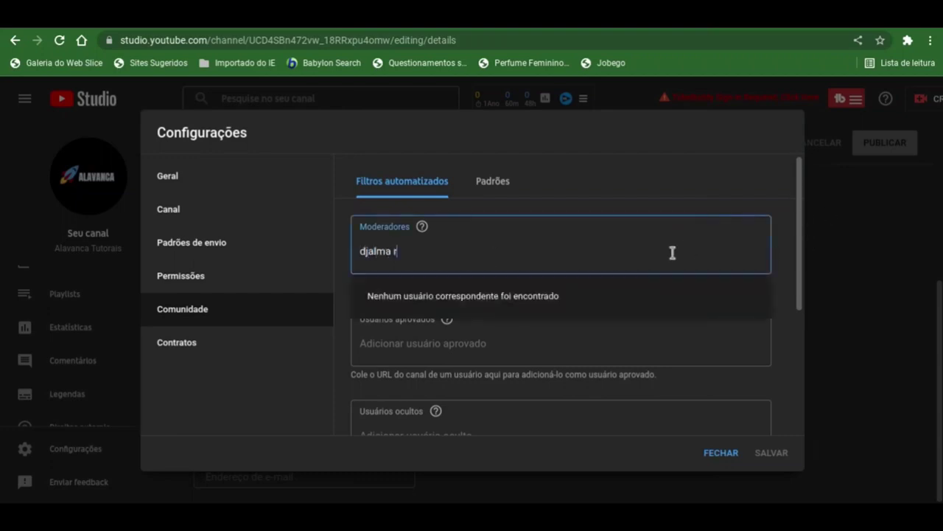
{"action": "type", "text": "oma,"}
{"action": "key", "text": "BackSpace"}
{"action": "key", "text": "BackSpace"}
{"action": "key", "text": "BackSpace"}
{"action": "key", "text": "BackSpace"}
{"action": "key", "text": "BackSpace"}
{"action": "key", "text": "BackSpace"}
{"action": "key", "text": "BackSpace"}
{"action": "key", "text": "BackSpace"}
{"action": "key", "text": "BackSpace"}
{"action": "key", "text": "BackSpace"}
{"action": "key", "text": "BackSpace"}
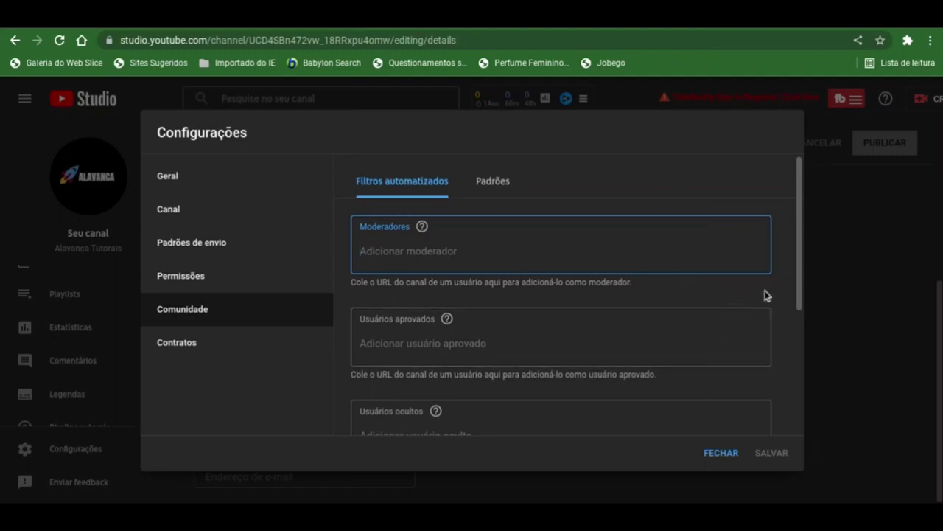
Examine the community filters for hidden users, blocked words and links, view the contracts section, and close the settings.
{"action": "left_click_drag", "start_coordinate": [800, 284], "coordinate": [801, 400]}
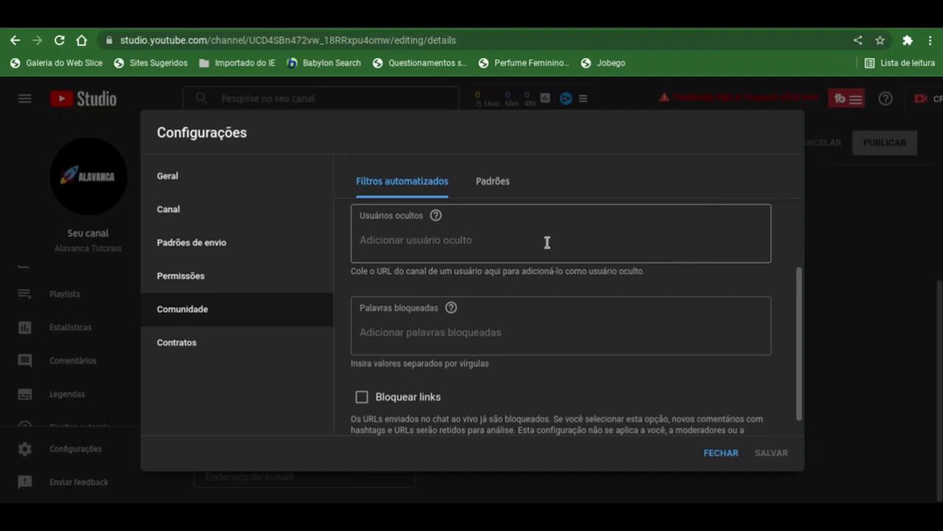
{"action": "left_click", "coordinate": [400, 338]}
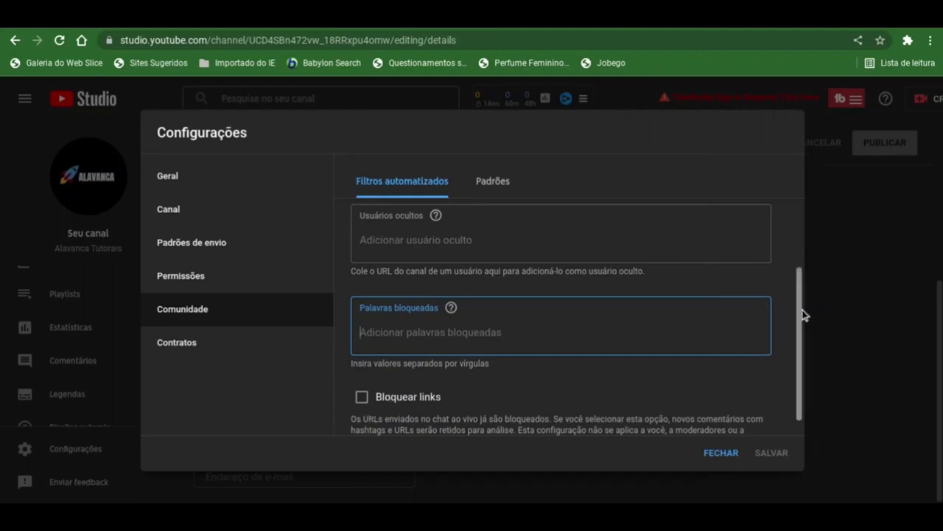
{"action": "left_click_drag", "start_coordinate": [804, 315], "coordinate": [804, 369]}
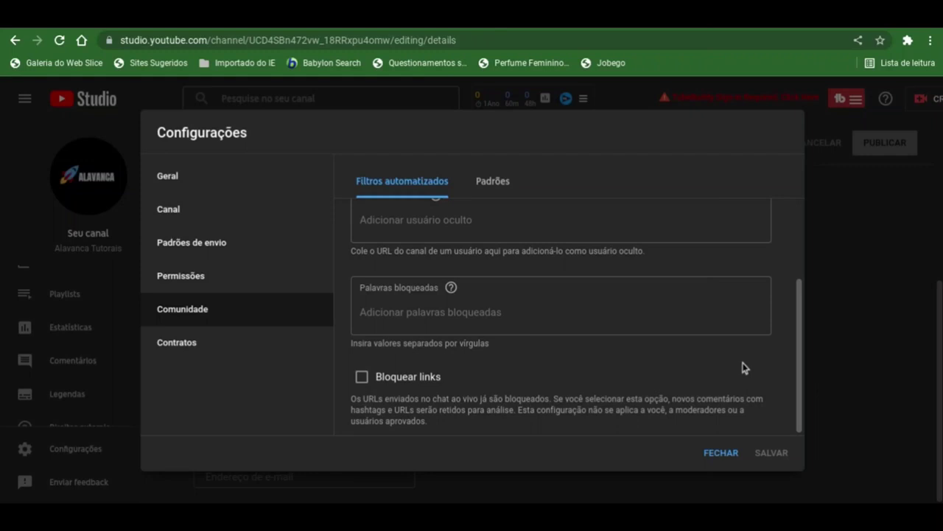
{"action": "left_click", "coordinate": [211, 356]}
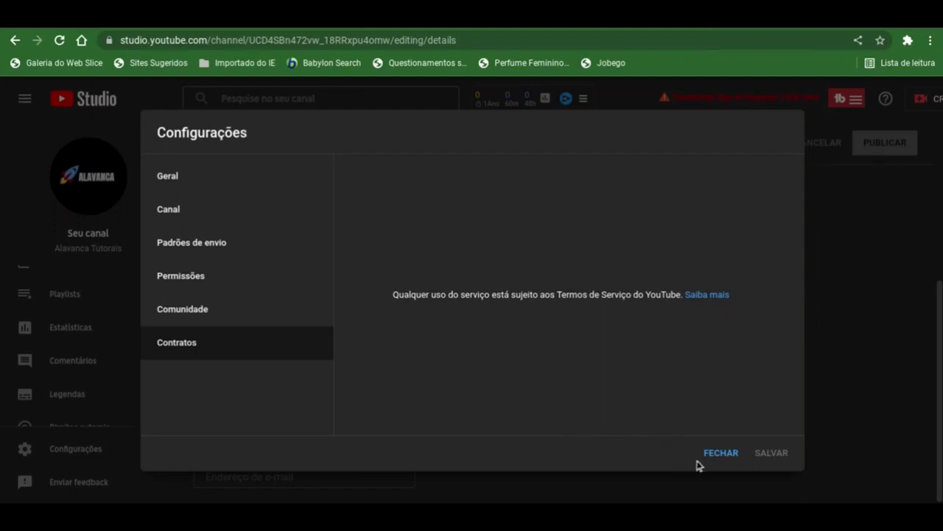
{"action": "left_click", "coordinate": [718, 454]}
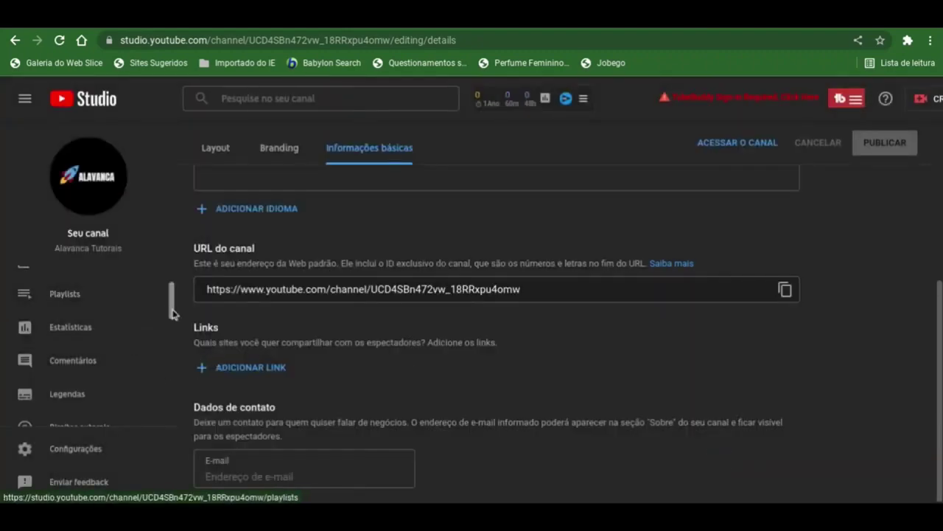
Examine the channel's monetization page and the criteria for joining the YouTube Partner Program.
{"action": "left_click_drag", "start_coordinate": [171, 313], "coordinate": [152, 347]}
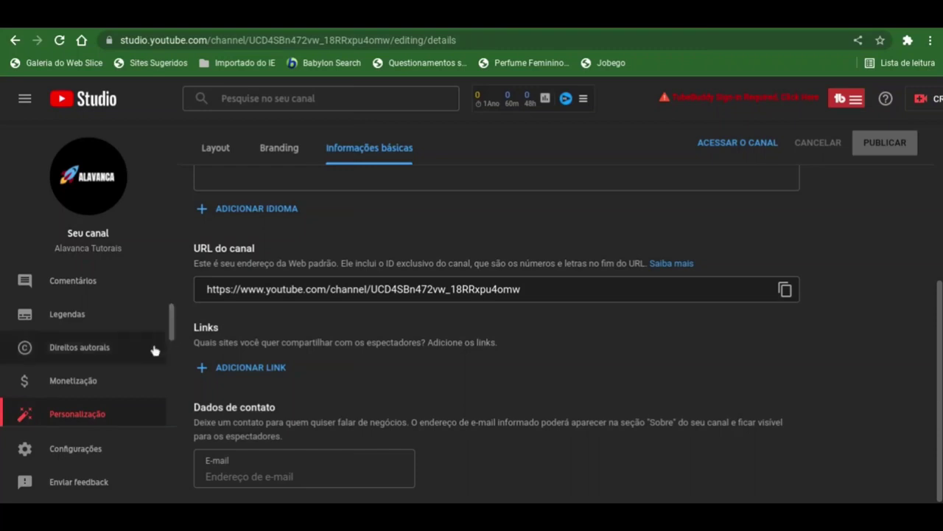
{"action": "left_click", "coordinate": [109, 380]}
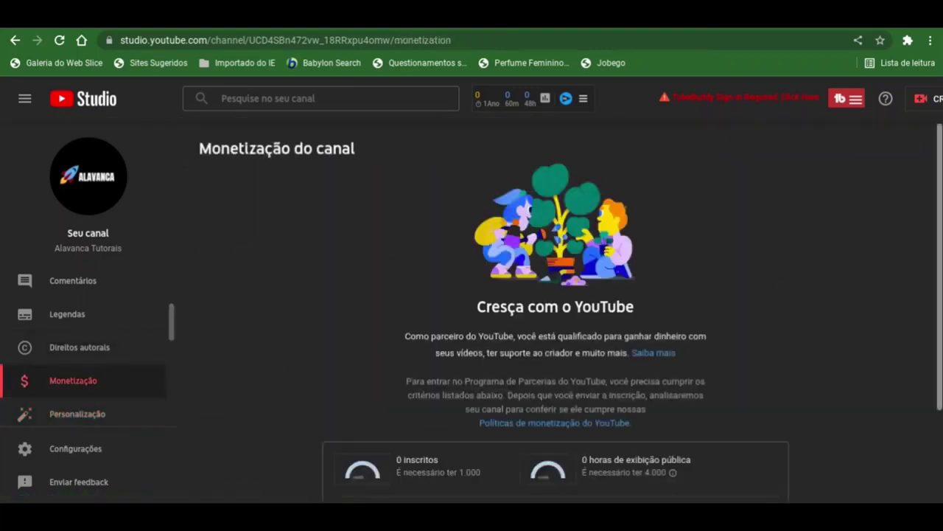
{"action": "left_click_drag", "start_coordinate": [941, 182], "coordinate": [942, 266]}
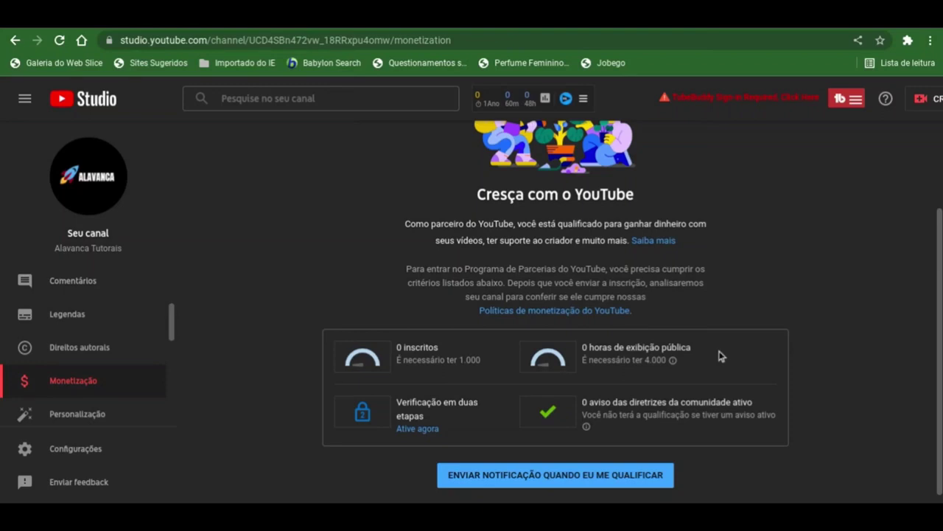
Examine the public watch hours requirement among the YouTube Partner Program criteria.
{"action": "triple_click", "coordinate": [656, 360]}
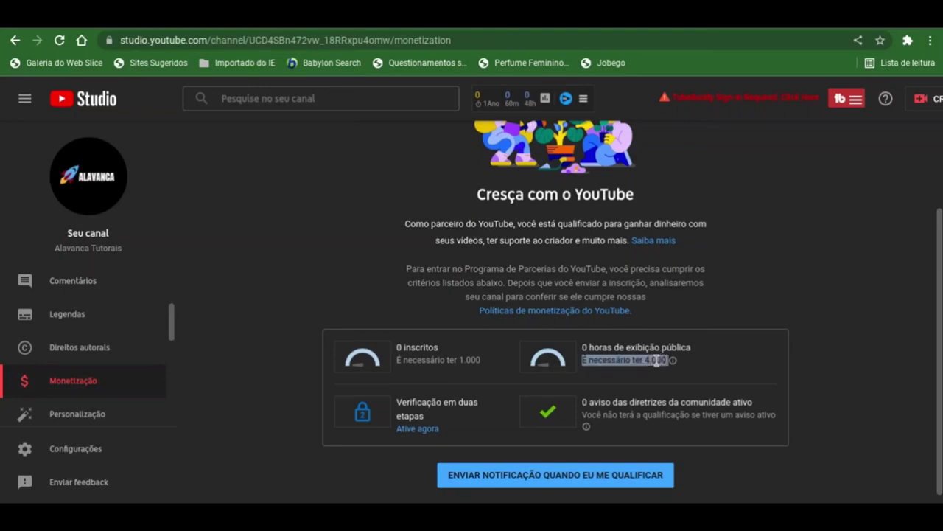
{"action": "left_click", "coordinate": [788, 303]}
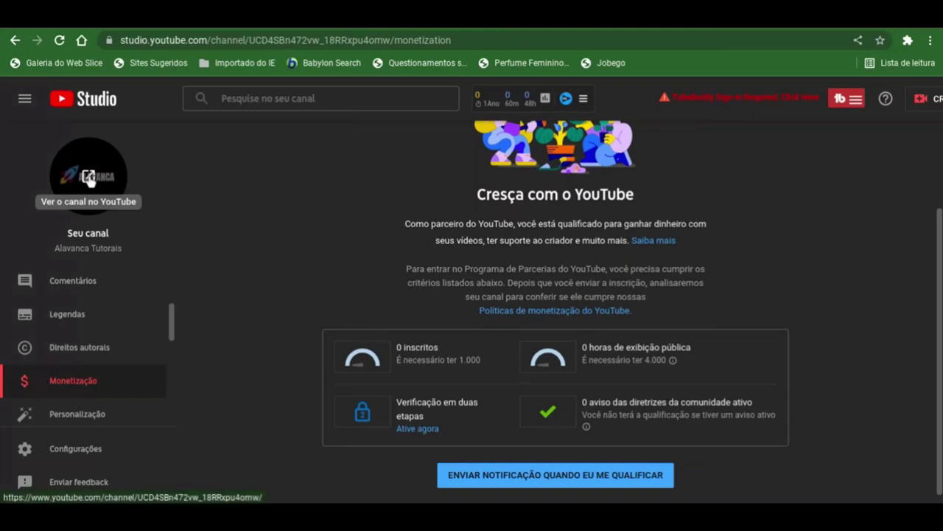
View the public channel page on YouTube and look through its videos, playlists and channels sections.
{"action": "left_click", "coordinate": [88, 177]}
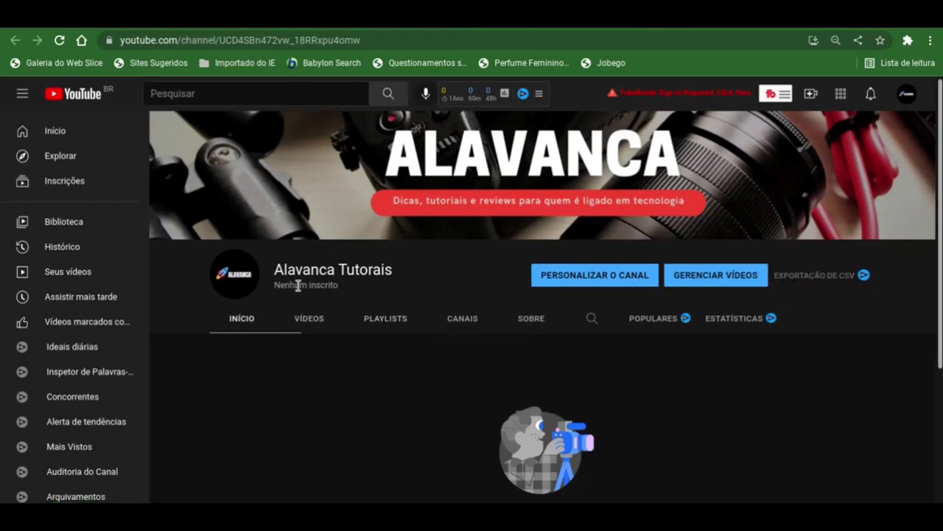
{"action": "left_click", "coordinate": [308, 318]}
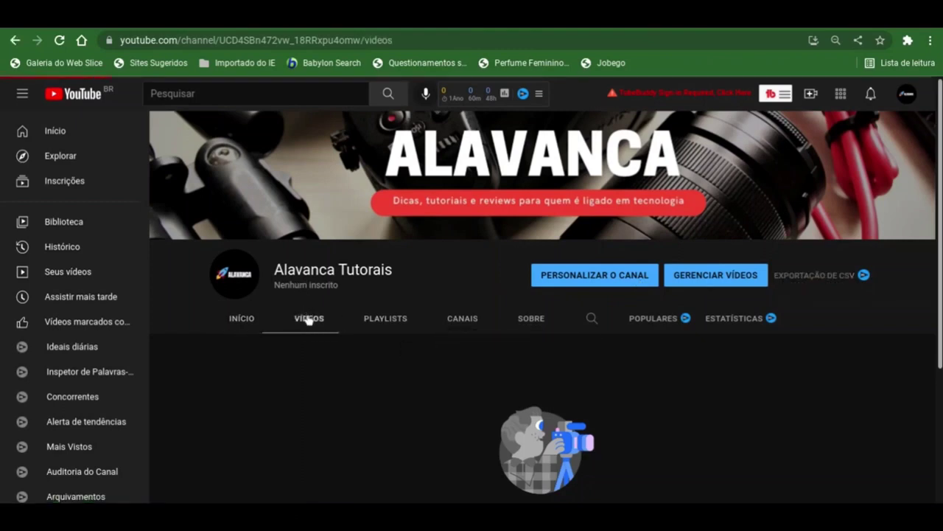
{"action": "left_click", "coordinate": [379, 323]}
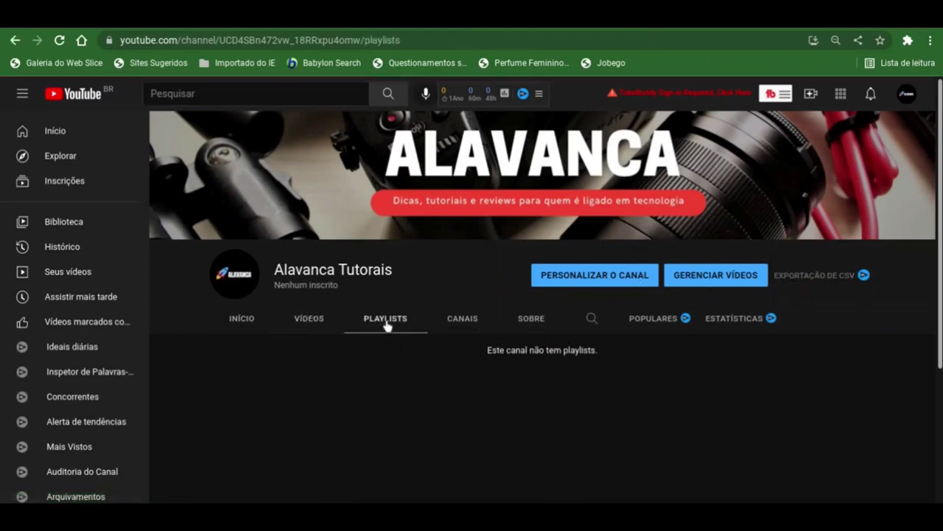
{"action": "left_click", "coordinate": [451, 325]}
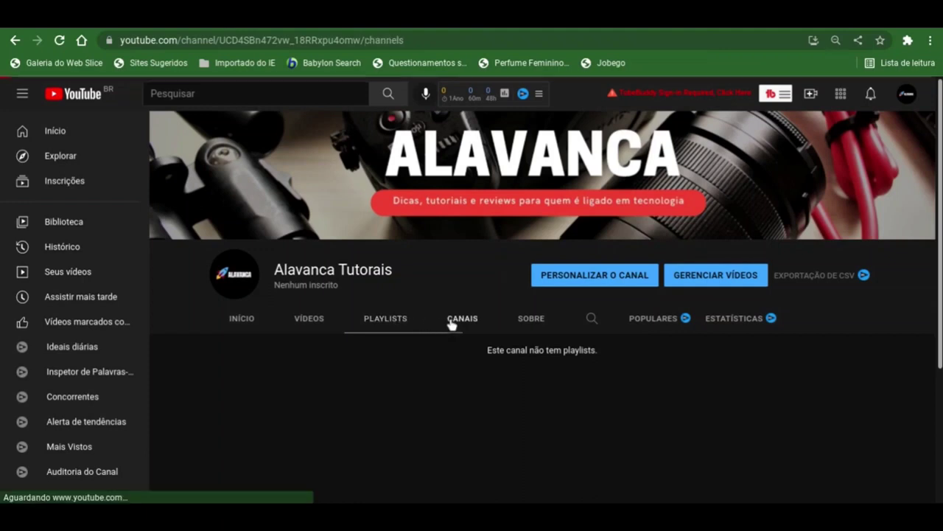
Examine the channel's About section, including its description, location details and statistics.
{"action": "left_click", "coordinate": [528, 324]}
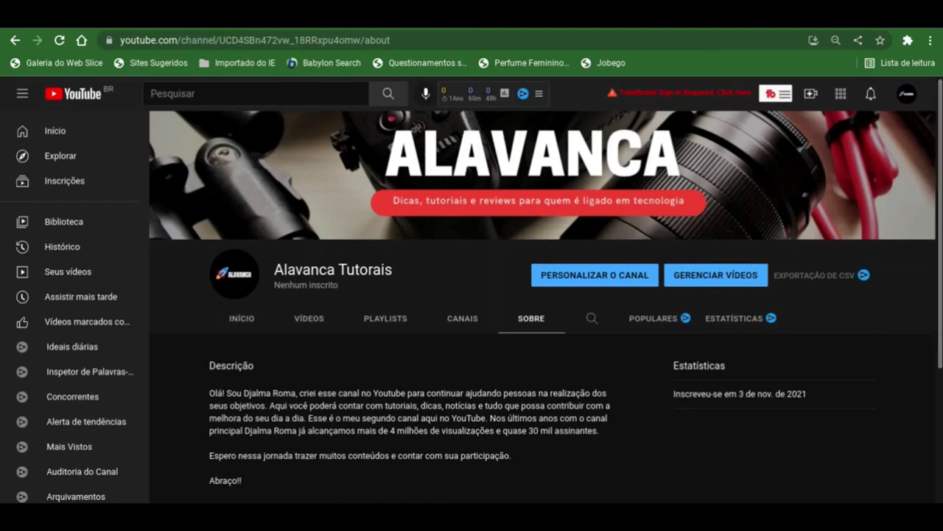
{"action": "scroll", "coordinate": [941, 388], "scroll_direction": "down", "scroll_amount": 2}
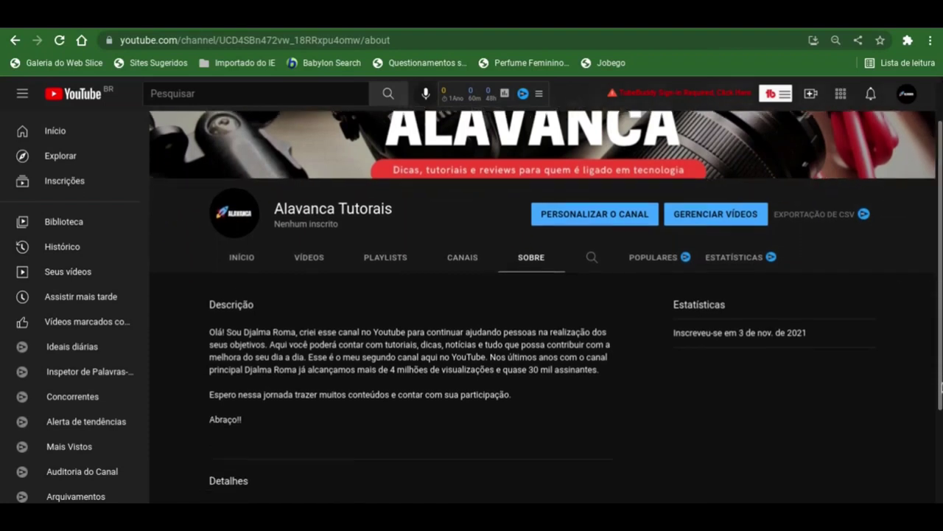
{"action": "scroll", "coordinate": [941, 388], "scroll_direction": "down", "scroll_amount": 1}
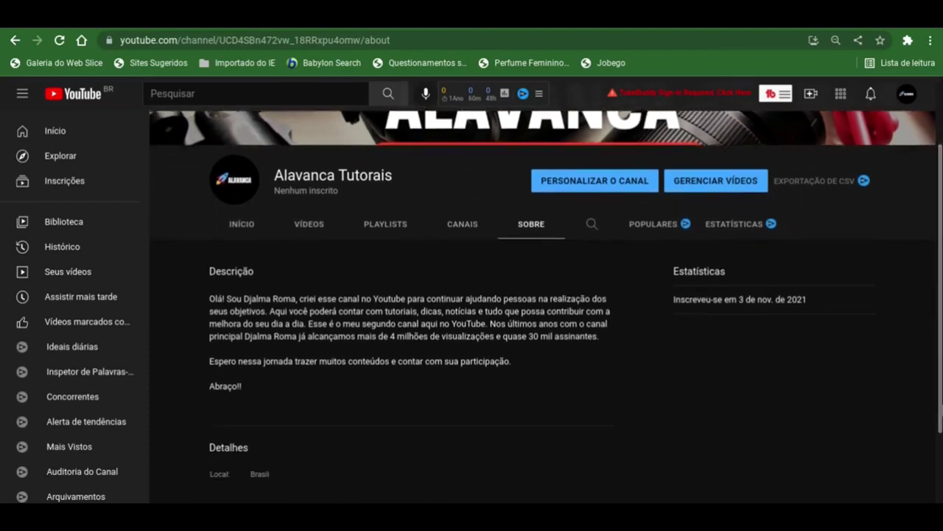
{"action": "scroll", "coordinate": [935, 447], "scroll_direction": "down", "scroll_amount": 1}
{"action": "scroll", "coordinate": [935, 423], "scroll_direction": "up", "scroll_amount": 3}
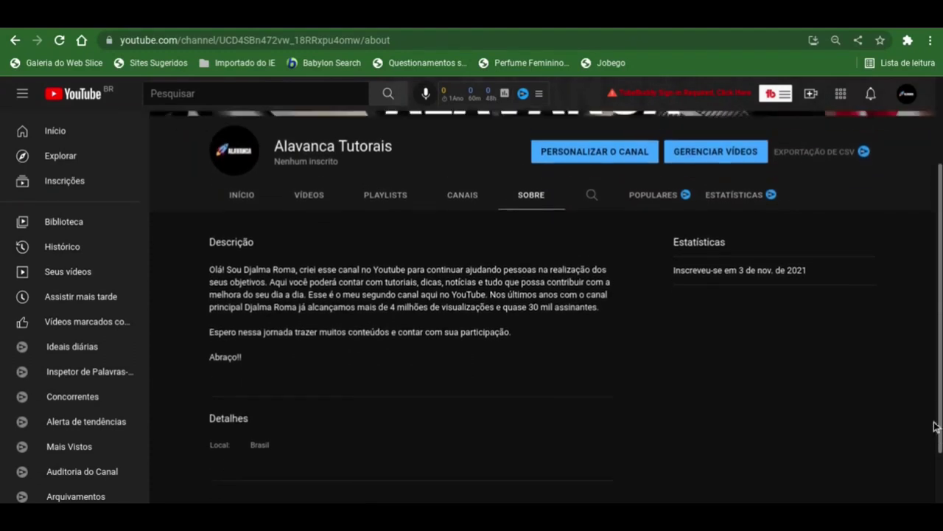
{"action": "scroll", "coordinate": [930, 372], "scroll_direction": "up", "scroll_amount": 1}
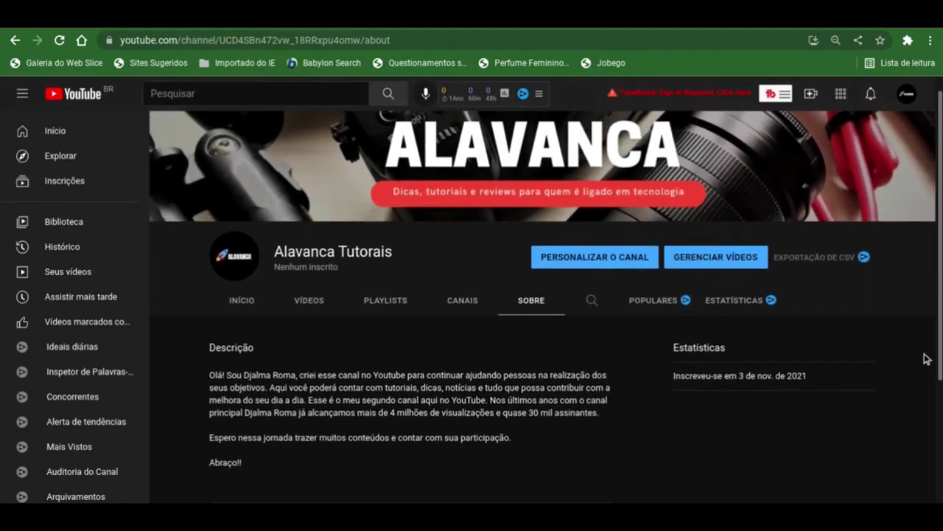
{"action": "scroll", "coordinate": [927, 359], "scroll_direction": "down", "scroll_amount": 1}
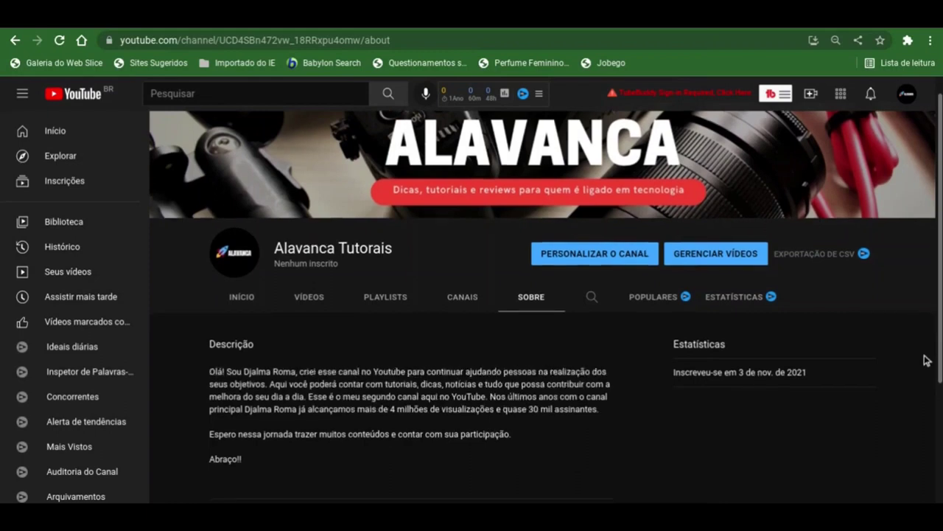
{"action": "scroll", "coordinate": [926, 354], "scroll_direction": "up", "scroll_amount": 1}
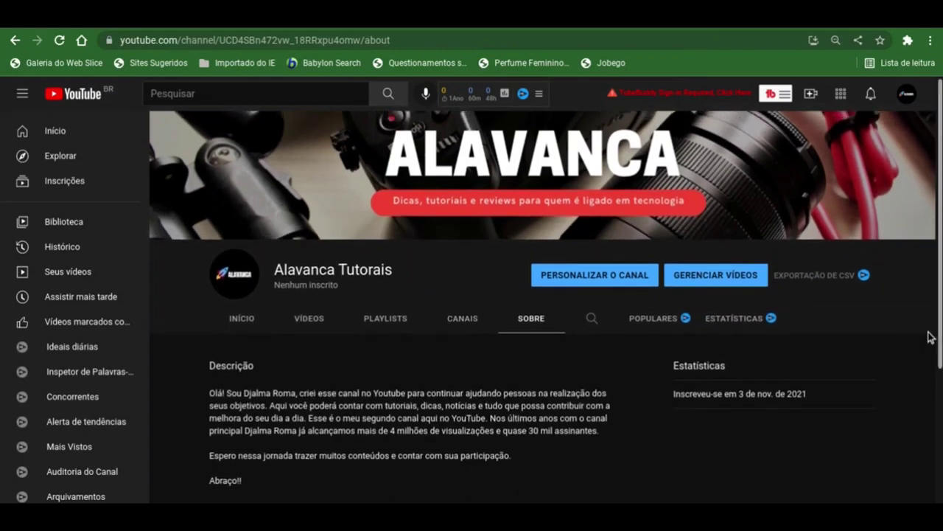